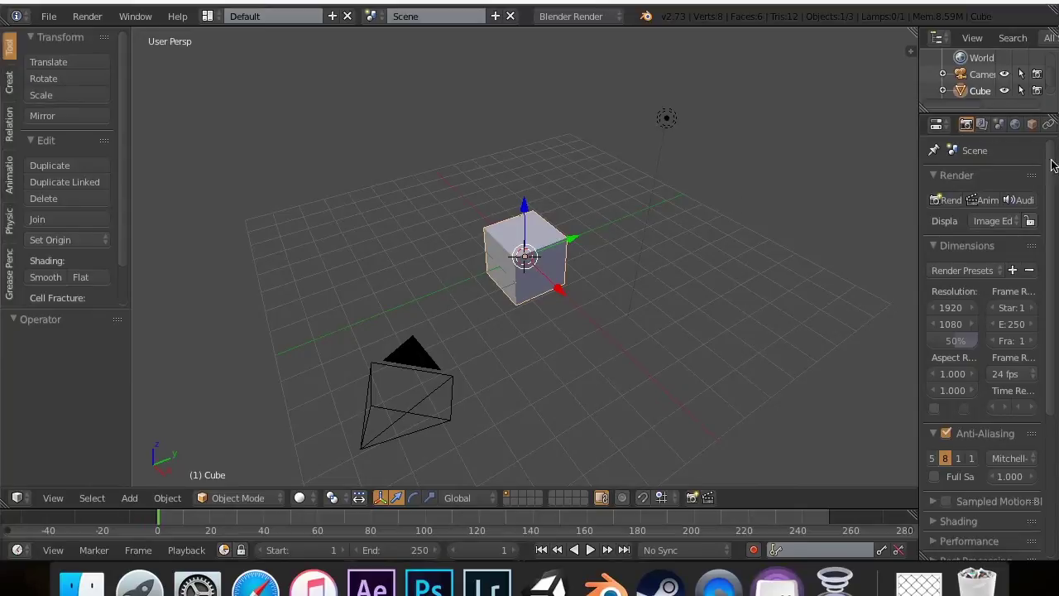
Open the default cube's modifier settings
{"action": "scroll", "coordinate": [1039, 131], "scroll_direction": "down", "scroll_amount": 2}
{"action": "left_click", "coordinate": [1014, 123]}
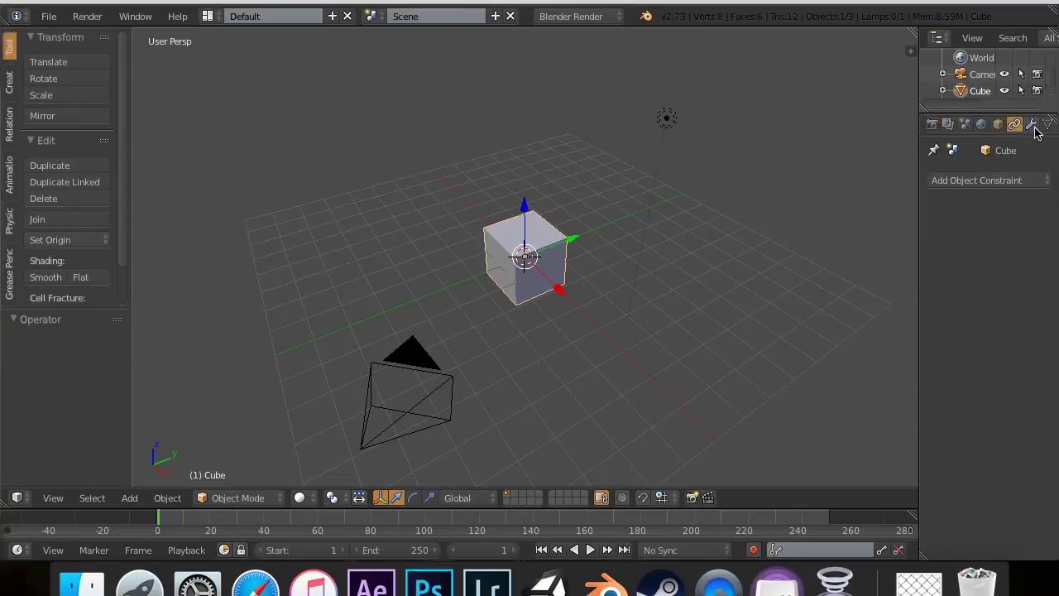
{"action": "left_click", "coordinate": [1030, 124]}
{"action": "scroll", "coordinate": [607, 190], "scroll_direction": "down", "scroll_amount": 5}
{"action": "scroll", "coordinate": [608, 190], "scroll_direction": "up", "scroll_amount": 5}
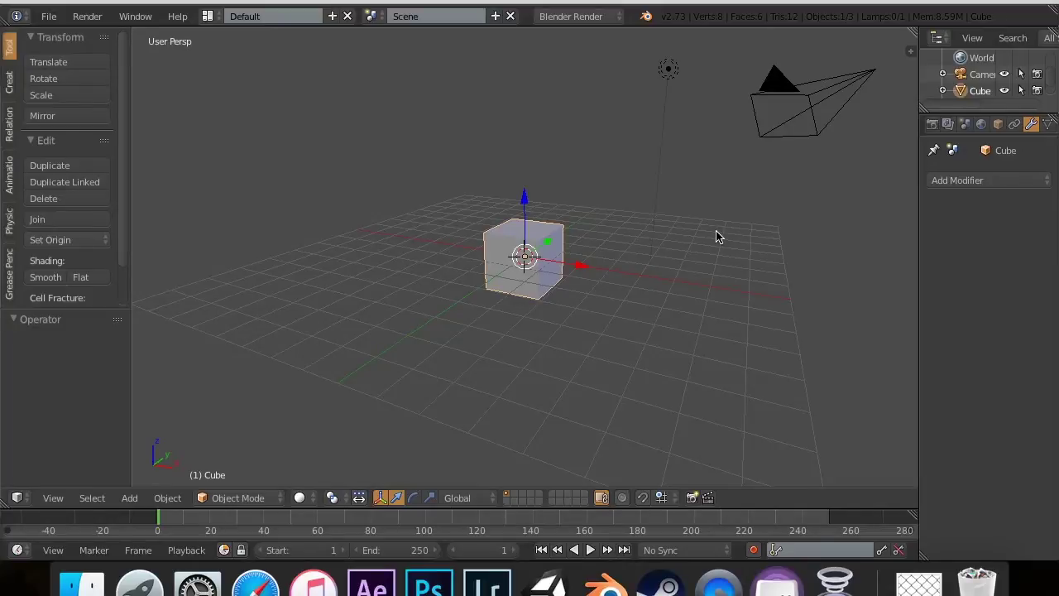
{"action": "scroll", "coordinate": [71, 217], "scroll_direction": "down", "scroll_amount": 2}
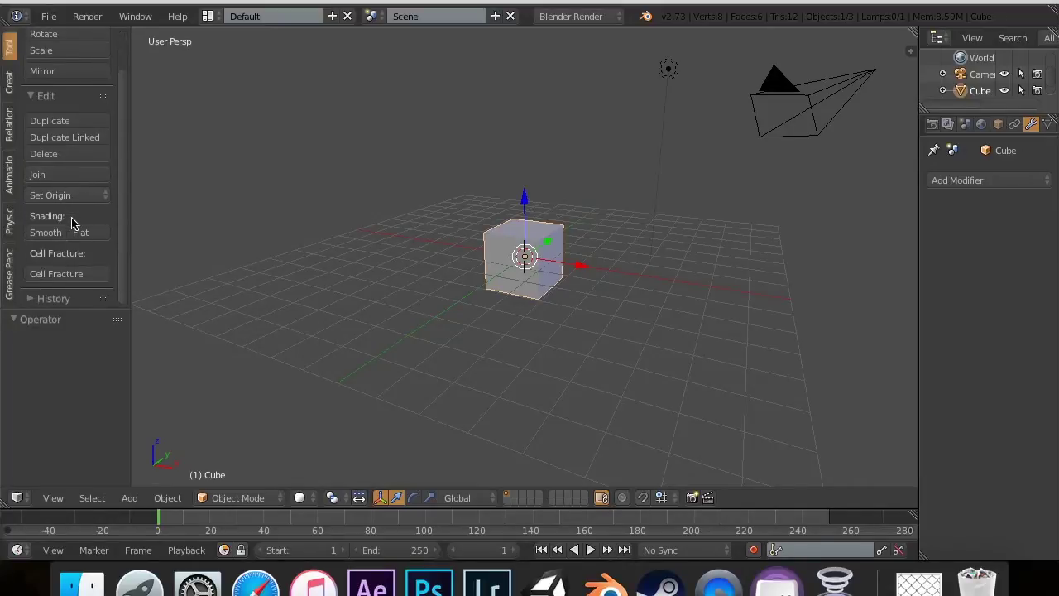
{"action": "scroll", "coordinate": [71, 219], "scroll_direction": "up", "scroll_amount": 2}
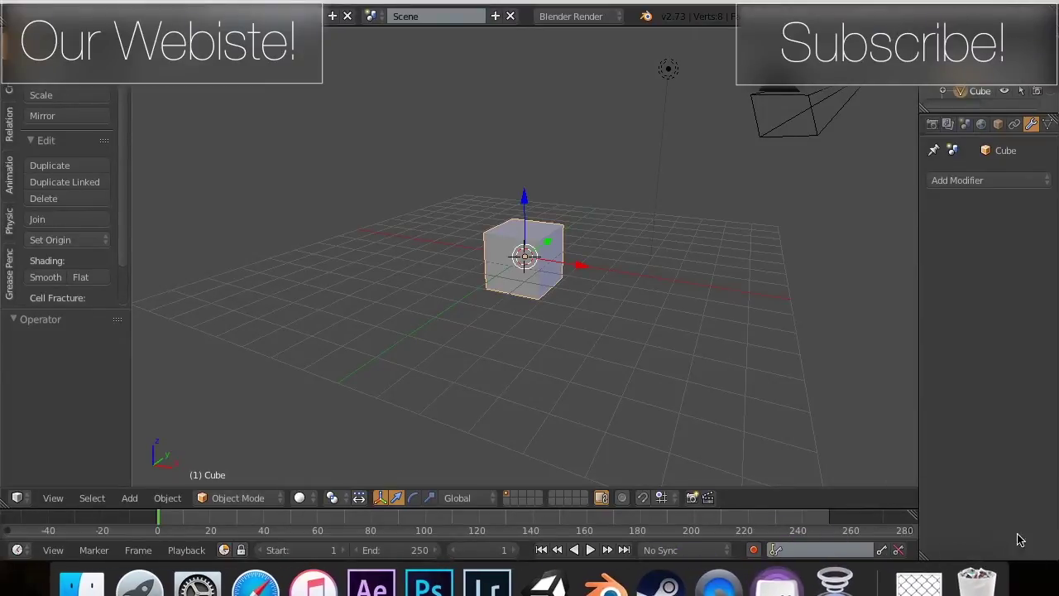
{"action": "left_click", "coordinate": [131, 497]}
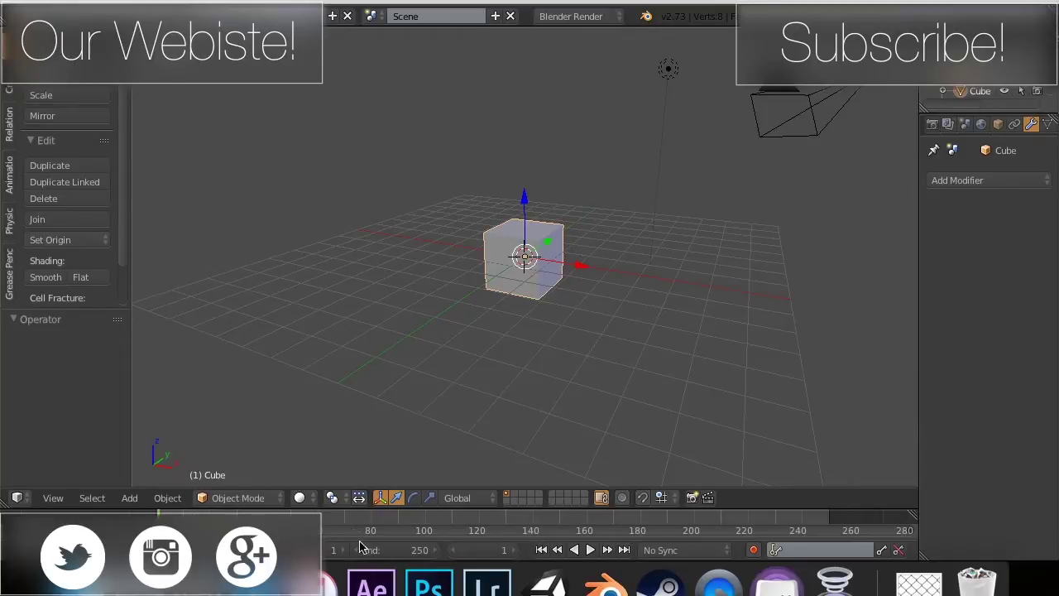
{"action": "scroll", "coordinate": [645, 197], "scroll_direction": "left", "scroll_amount": 10}
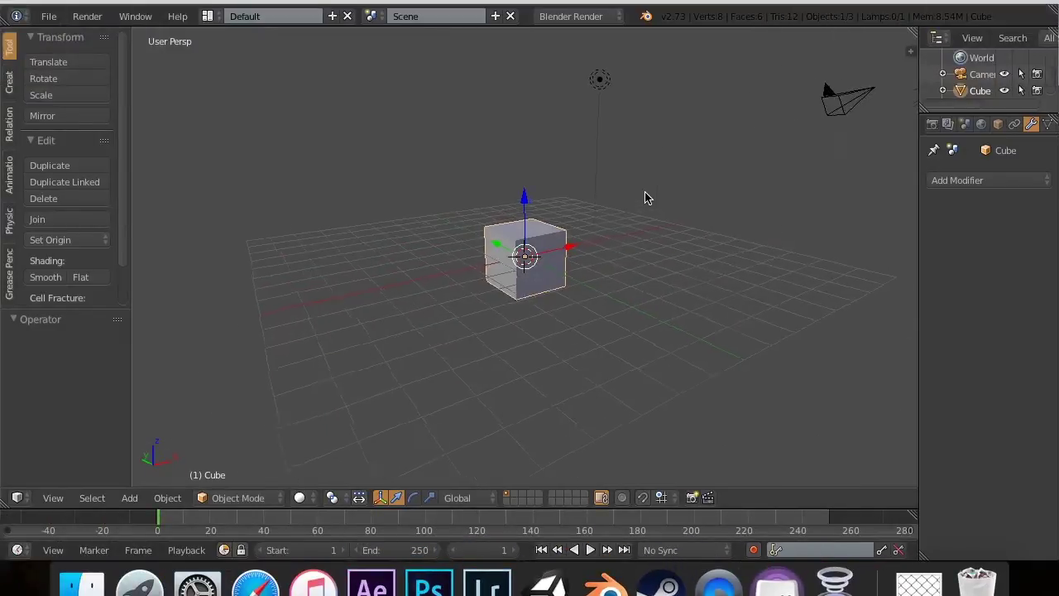
{"action": "scroll", "coordinate": [647, 198], "scroll_direction": "right", "scroll_amount": 5}
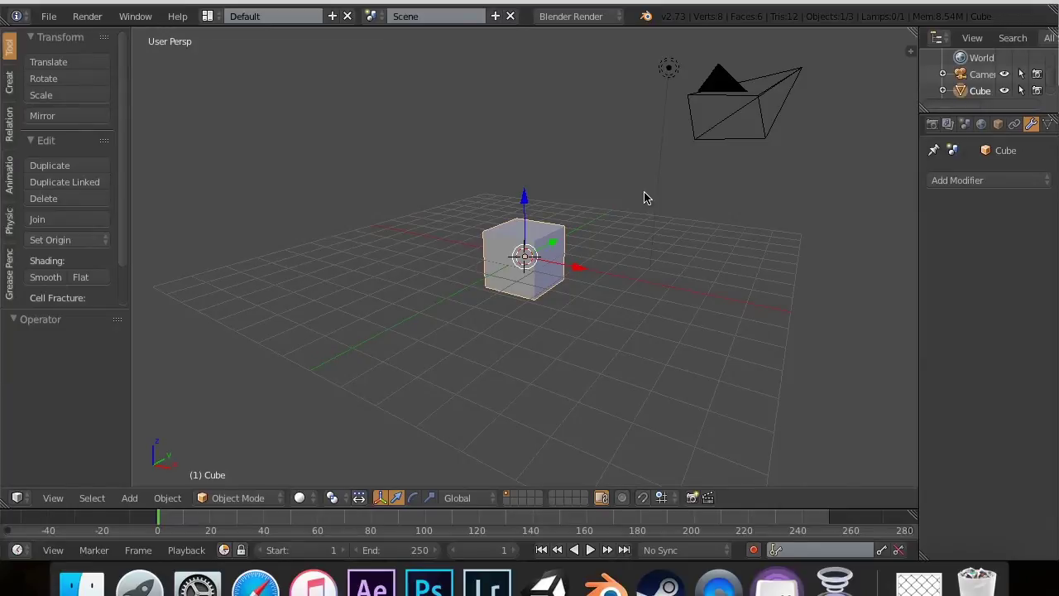
{"action": "left_click", "coordinate": [984, 180]}
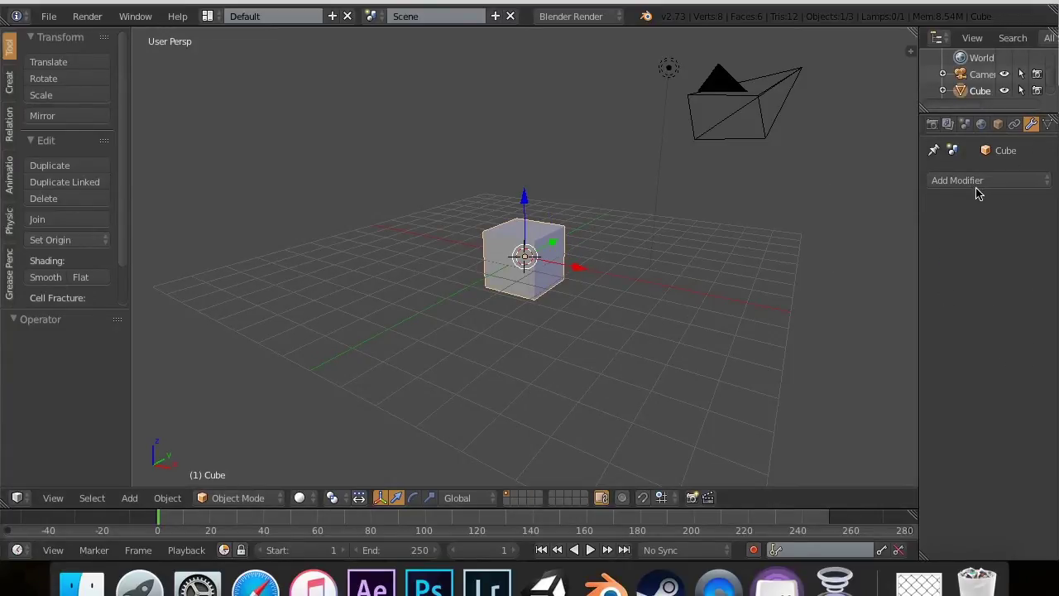
{"action": "scroll", "coordinate": [480, 335], "scroll_direction": "left", "scroll_amount": 5}
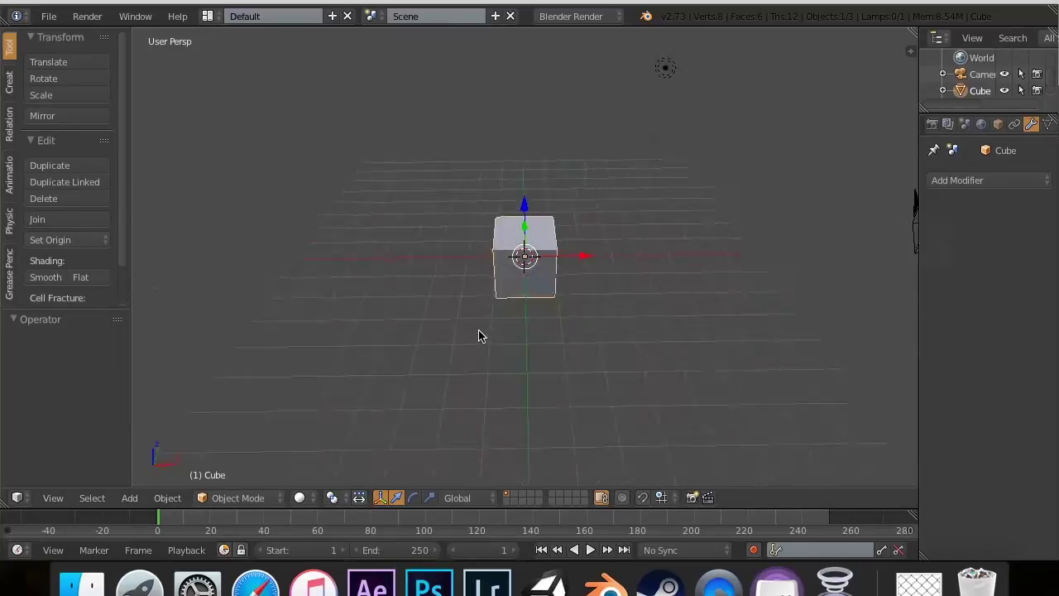
Toggle Edit Mode on and off for the default cube and delete it from the scene
{"action": "key", "text": "Tab"}
{"action": "key", "text": "Tab"}
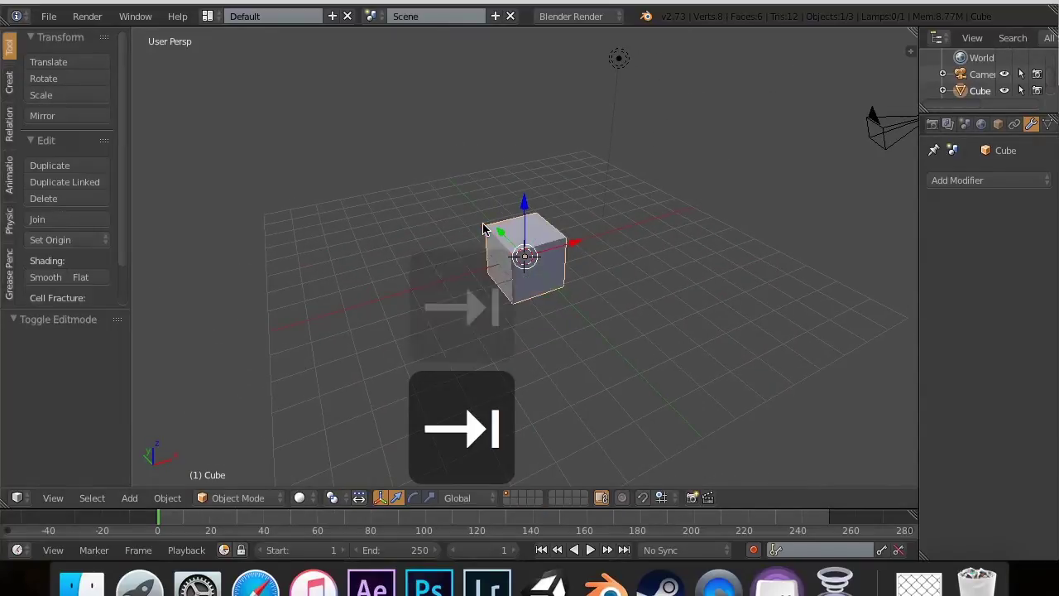
{"action": "key", "text": "x"}
{"action": "left_click", "coordinate": [561, 196]}
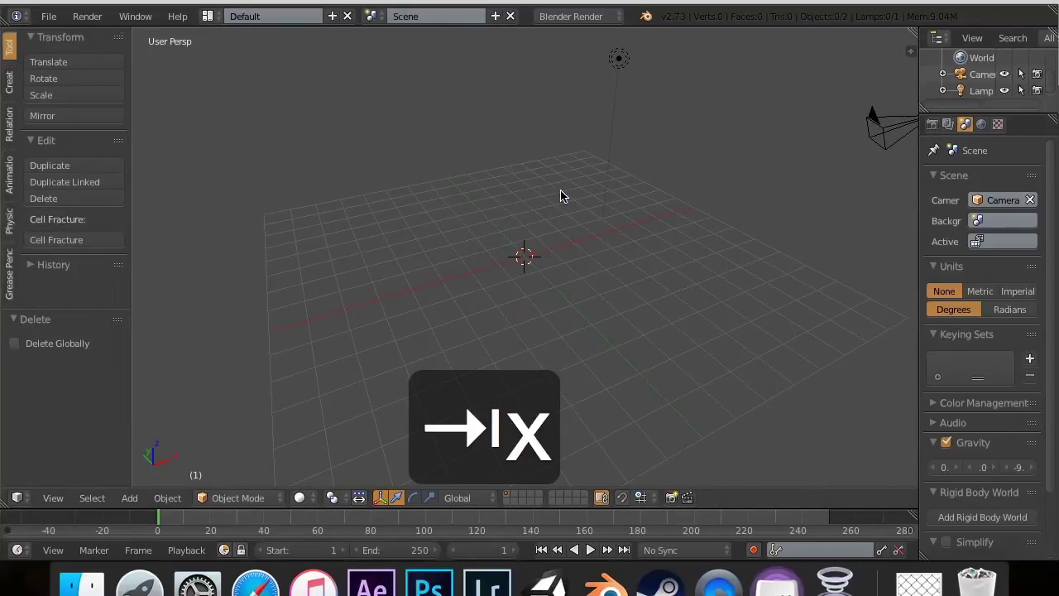
Add a UV sphere at the scene centre and flatten it along the Z axis to about 0.46
{"action": "key", "text": "shift+a"}
{"action": "mouse_move", "coordinate": [561, 196]}
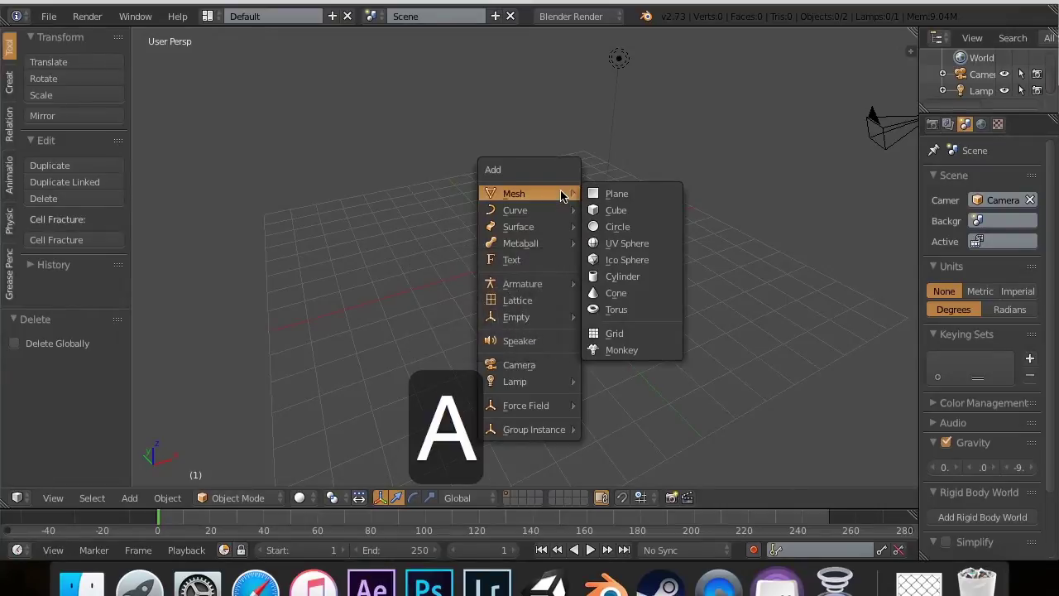
{"action": "left_click", "coordinate": [627, 243]}
{"action": "key", "text": "s"}
{"action": "key", "text": "z"}
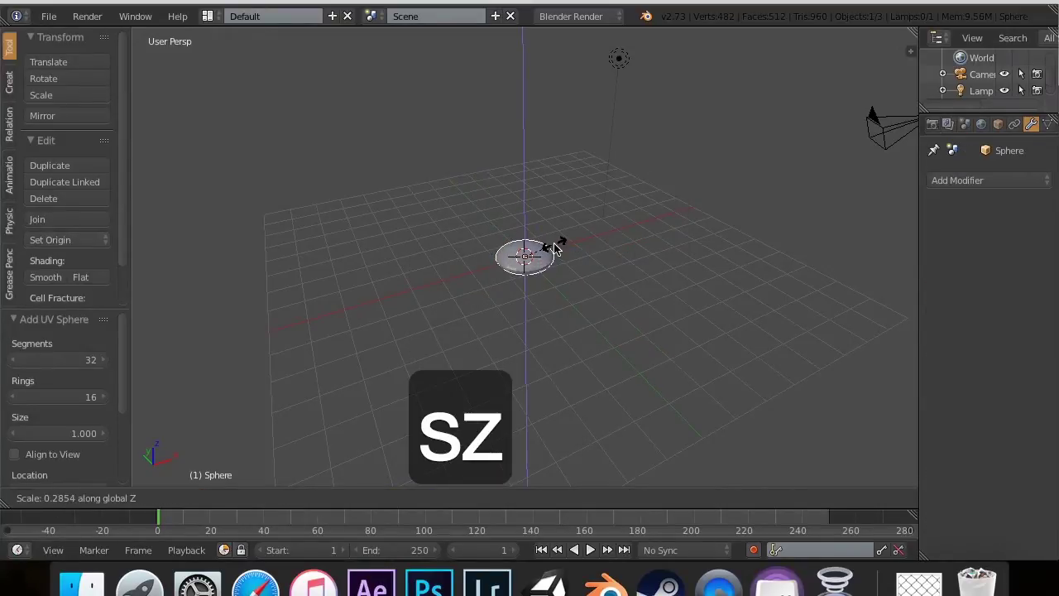
{"action": "left_click", "coordinate": [575, 247]}
Scale the flattened sphere to about 0.51 along X and about 0.82 along Y
{"action": "key", "text": "s"}
{"action": "key", "text": "r"}
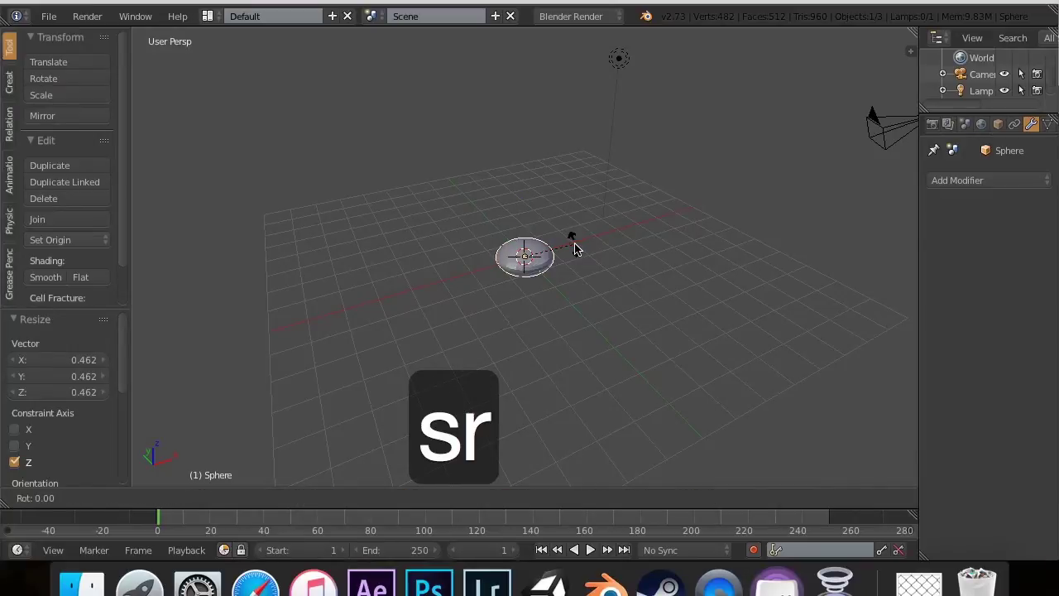
{"action": "key", "text": "s"}
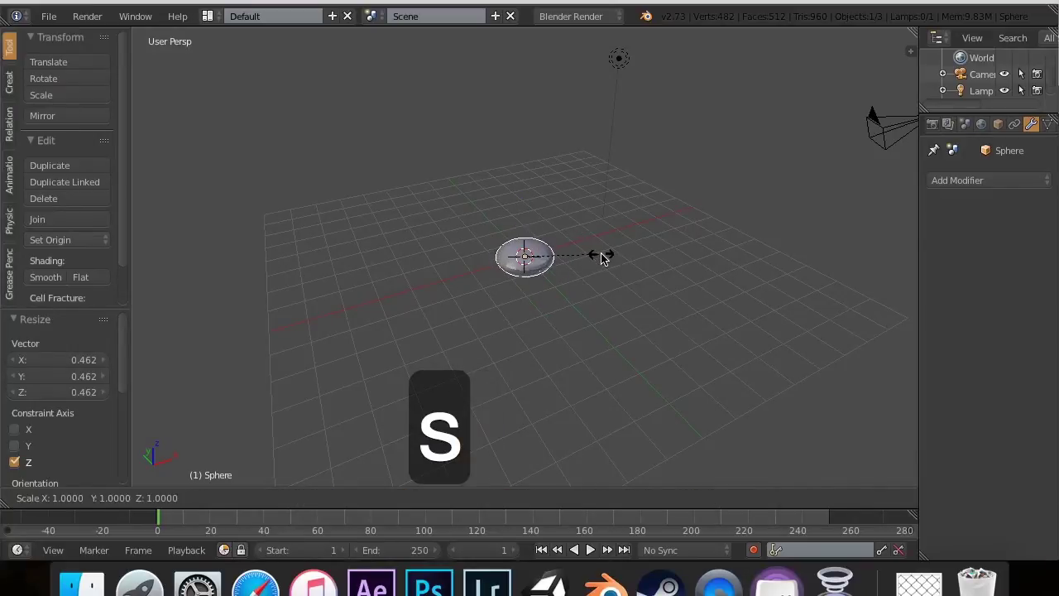
{"action": "key", "text": "x"}
{"action": "left_click", "coordinate": [561, 273]}
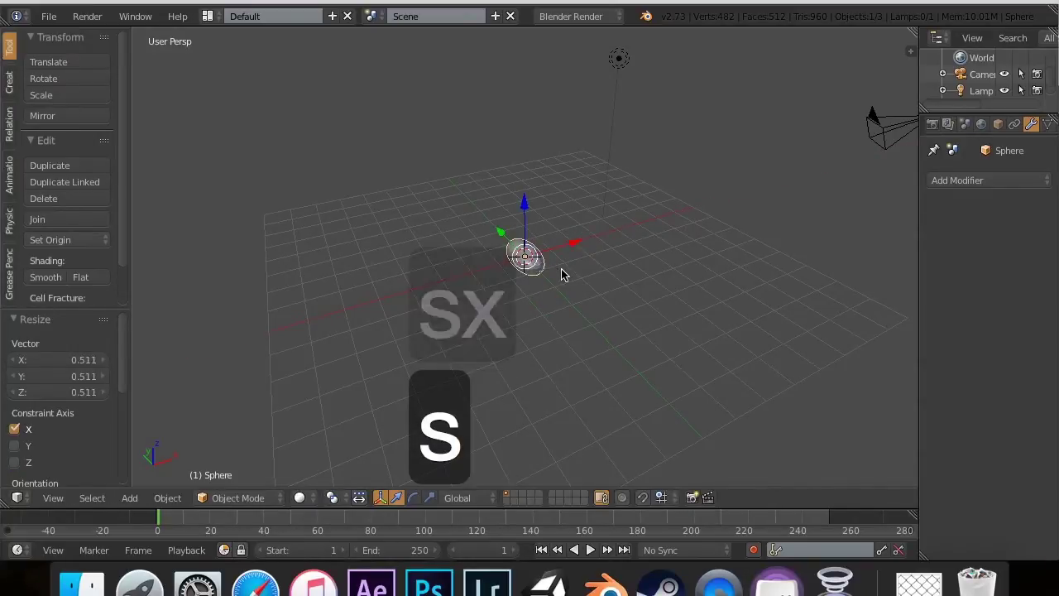
{"action": "key", "text": "s"}
{"action": "key", "text": "y"}
{"action": "left_click", "coordinate": [556, 268]}
In Edit Mode, pull one upper vertex of the sphere about 0.46 outward along X, and undo the move
{"action": "scroll", "coordinate": [563, 267], "scroll_direction": "down", "scroll_amount": 5}
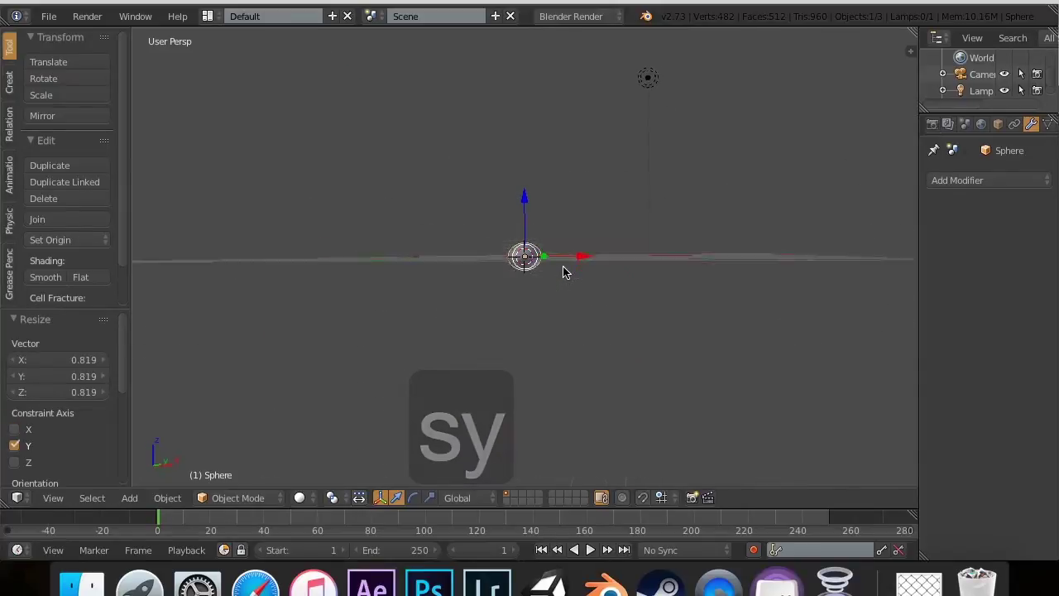
{"action": "key", "text": "Tab"}
{"action": "scroll", "coordinate": [563, 267], "scroll_direction": "down", "scroll_amount": 5}
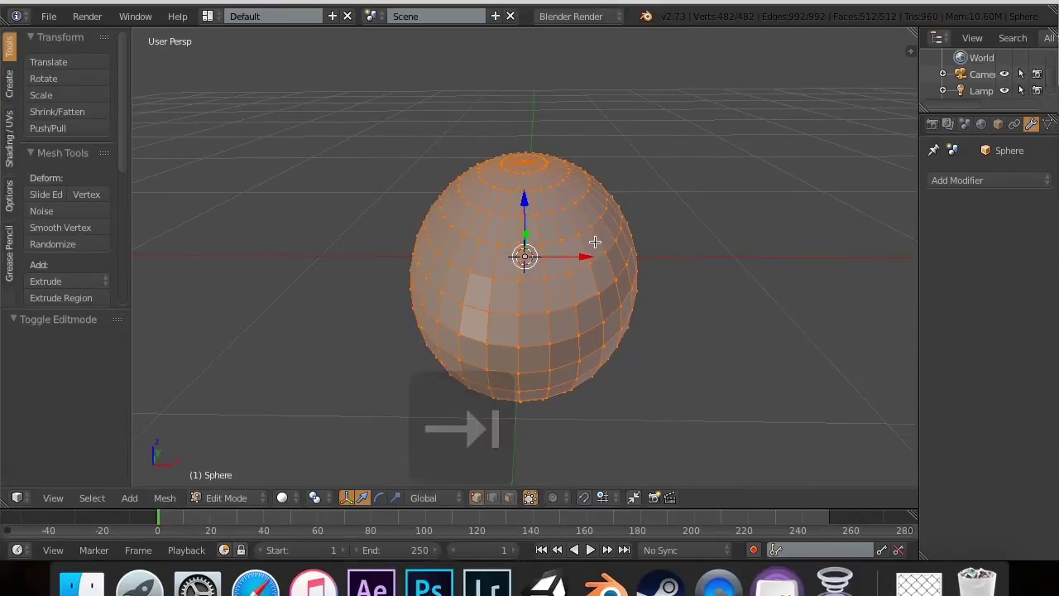
{"action": "right_click", "coordinate": [591, 226]}
{"action": "left_click_drag", "start_coordinate": [643, 222], "coordinate": [771, 223]}
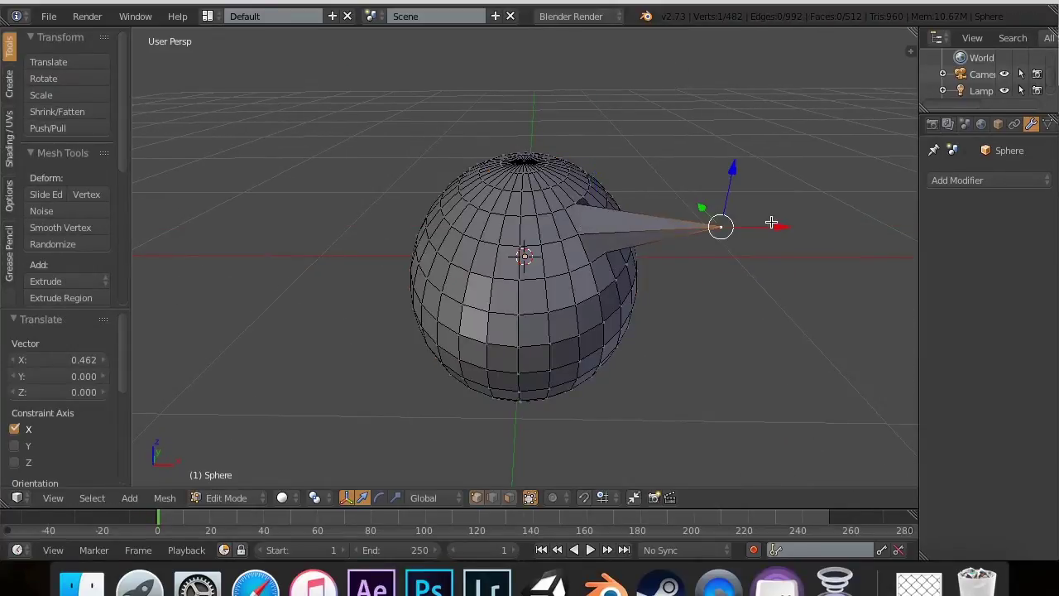
{"action": "key", "text": "super+z"}
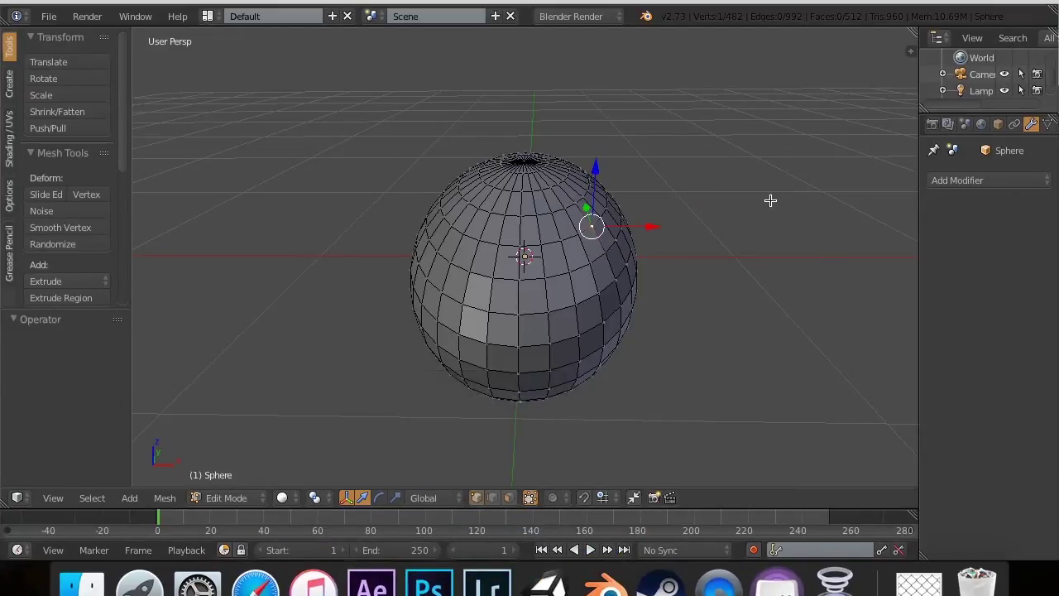
{"action": "scroll", "coordinate": [770, 201], "scroll_direction": "up", "scroll_amount": 5}
{"action": "scroll", "coordinate": [907, 165], "scroll_direction": "left", "scroll_amount": 5}
{"action": "scroll", "coordinate": [689, 172], "scroll_direction": "left", "scroll_amount": 5}
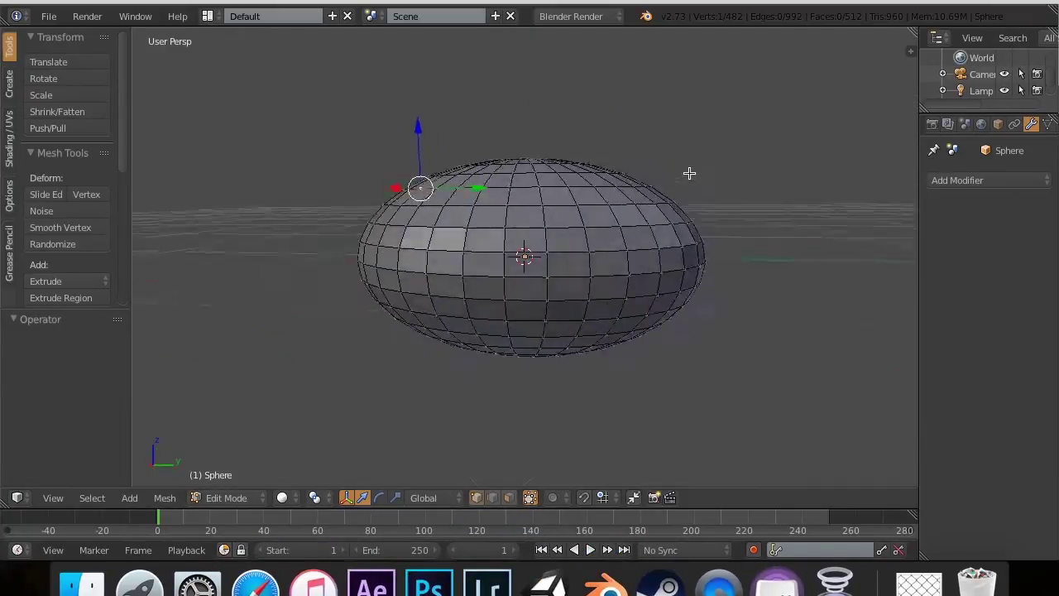
{"action": "scroll", "coordinate": [689, 172], "scroll_direction": "down", "scroll_amount": 3}
{"action": "scroll", "coordinate": [689, 173], "scroll_direction": "up", "scroll_amount": 10}
{"action": "scroll", "coordinate": [689, 173], "scroll_direction": "right", "scroll_amount": 10}
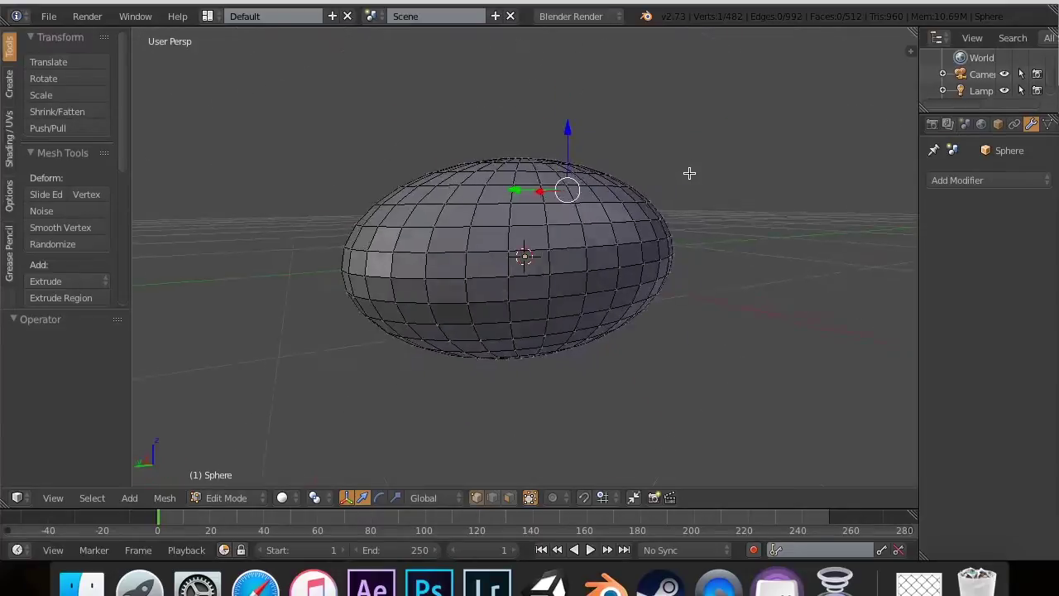
{"action": "scroll", "coordinate": [689, 173], "scroll_direction": "down", "scroll_amount": 2}
Discard the sphere scene by reloading the start-up file
{"action": "key", "text": "super+n"}
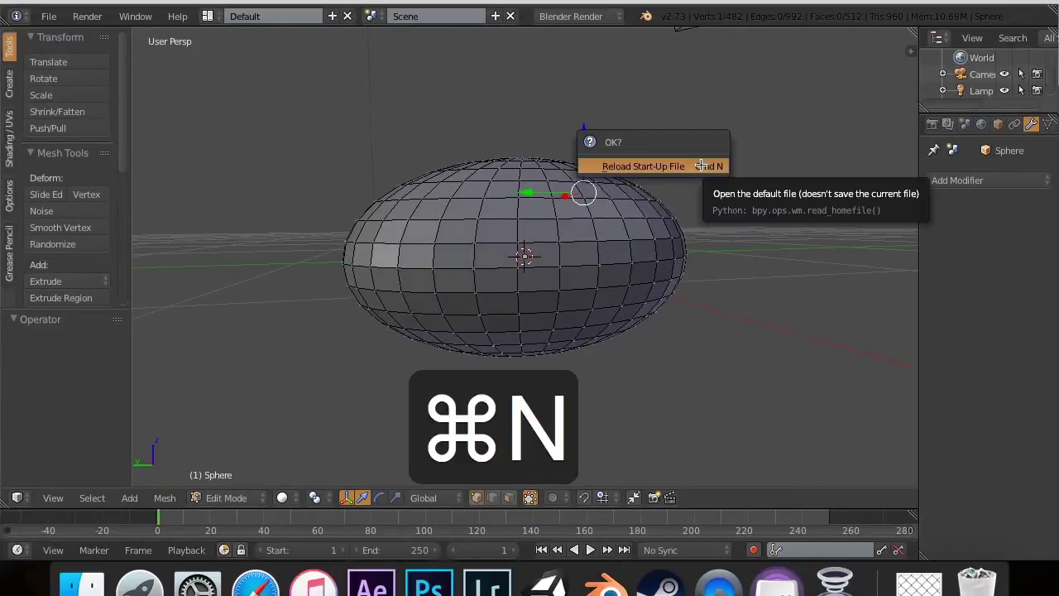
{"action": "left_click", "coordinate": [701, 167]}
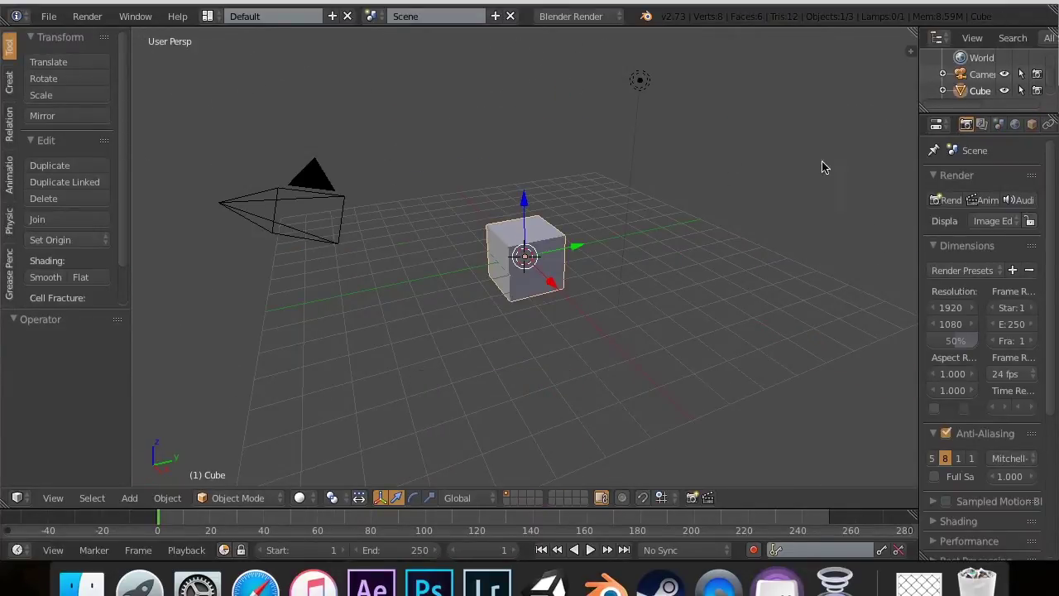
Add a Subdivision Surface modifier to the default cube
{"action": "scroll", "coordinate": [1035, 130], "scroll_direction": "down", "scroll_amount": 3}
{"action": "left_click", "coordinate": [978, 125]}
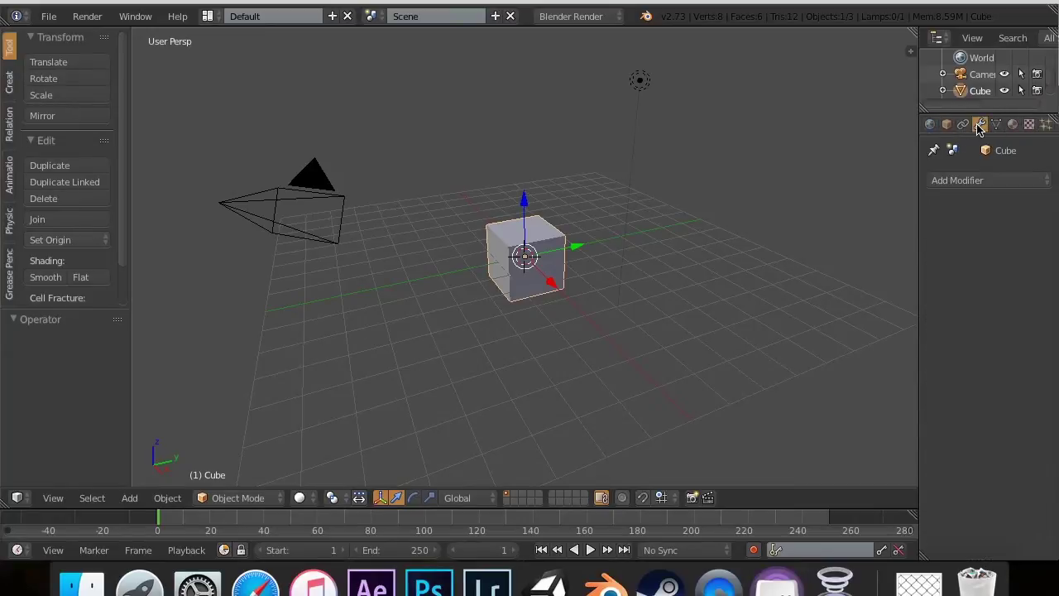
{"action": "left_click", "coordinate": [972, 180]}
{"action": "left_click", "coordinate": [716, 456]}
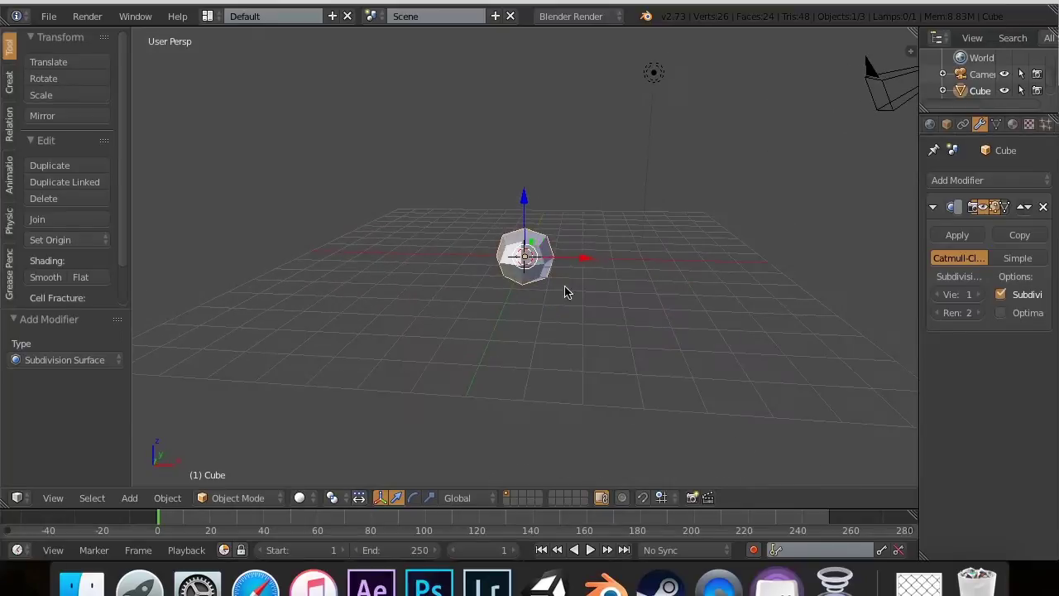
Examine the subdivided cube from several angles and briefly preview it in rendered viewport shading
{"action": "scroll", "coordinate": [592, 248], "scroll_direction": "up", "scroll_amount": 8}
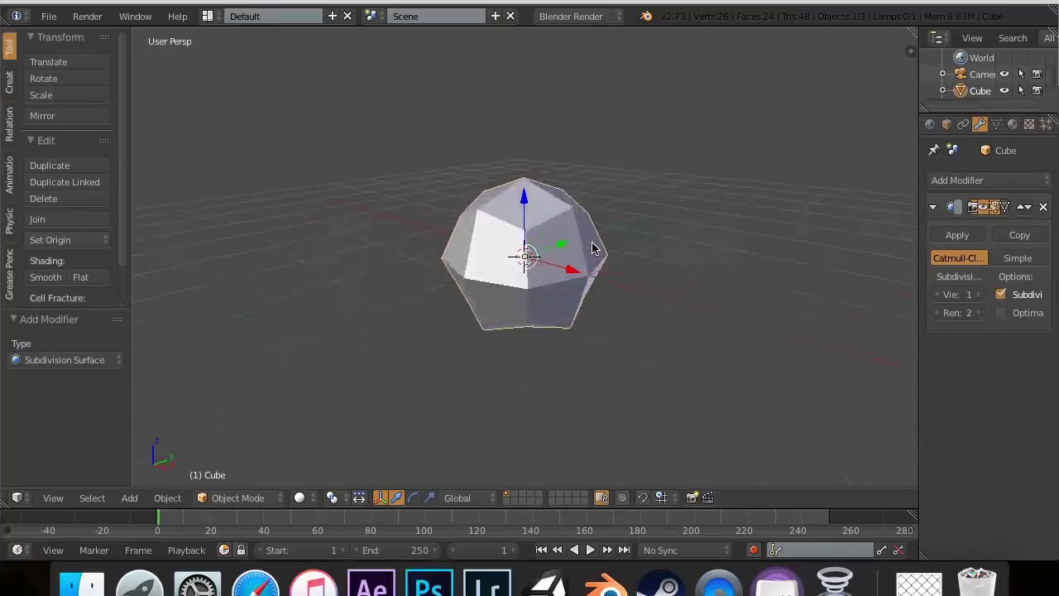
{"action": "scroll", "coordinate": [592, 248], "scroll_direction": "up", "scroll_amount": 5}
{"action": "scroll", "coordinate": [592, 248], "scroll_direction": "down", "scroll_amount": 5}
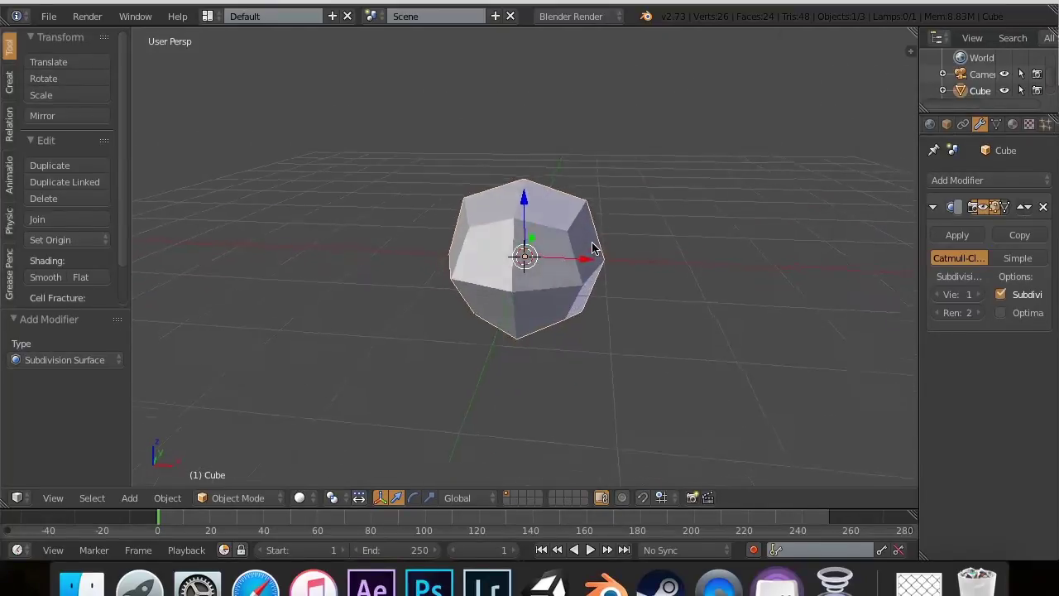
{"action": "scroll", "coordinate": [592, 249], "scroll_direction": "down", "scroll_amount": 4}
{"action": "scroll", "coordinate": [593, 248], "scroll_direction": "up", "scroll_amount": 6}
{"action": "scroll", "coordinate": [592, 248], "scroll_direction": "down", "scroll_amount": 4}
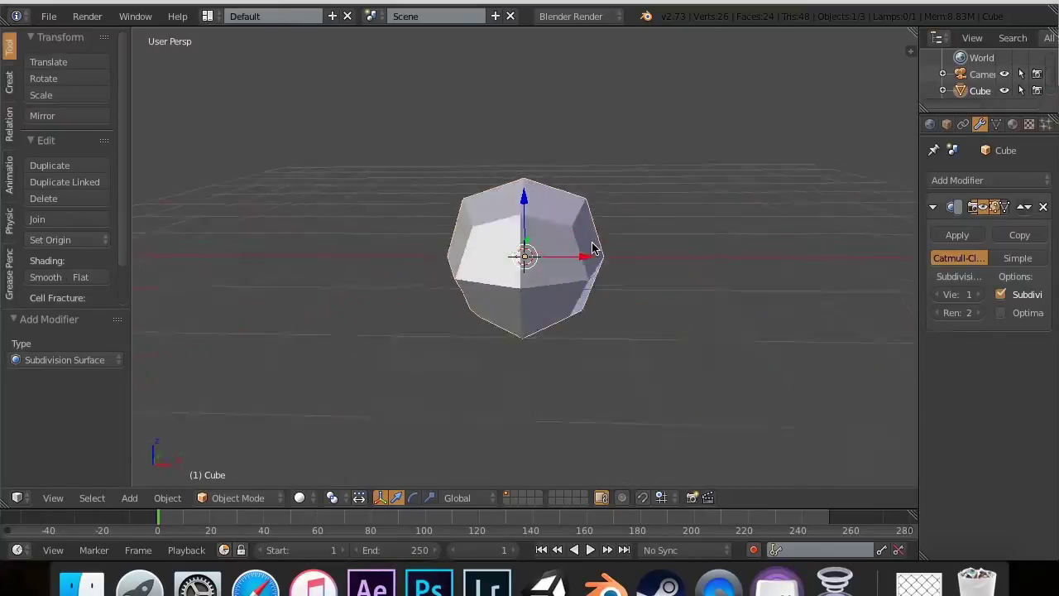
{"action": "scroll", "coordinate": [592, 248], "scroll_direction": "up", "scroll_amount": 4}
{"action": "key", "text": "shift+z"}
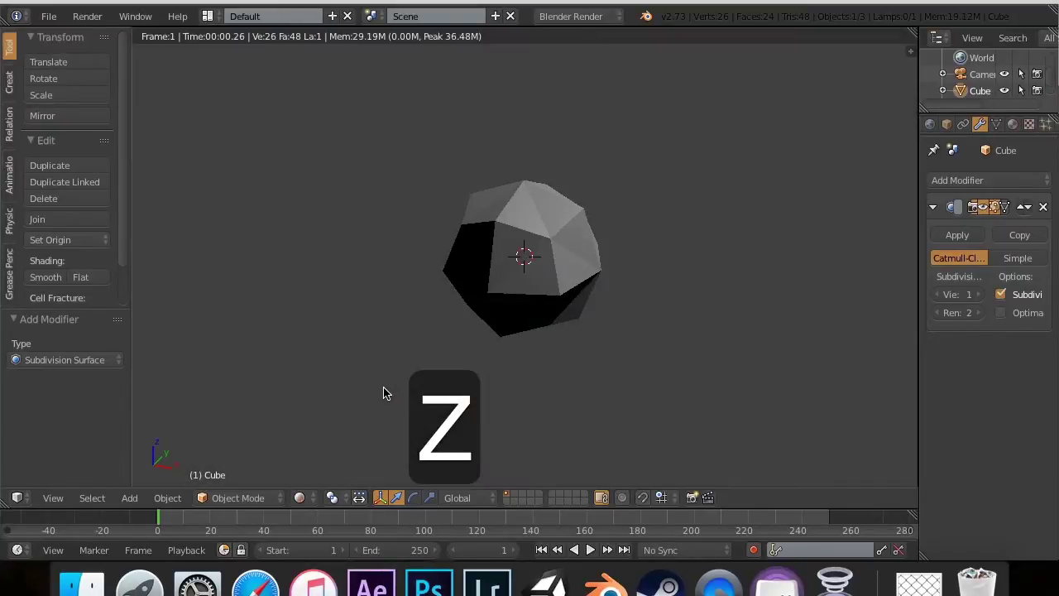
{"action": "key", "text": "shift+z"}
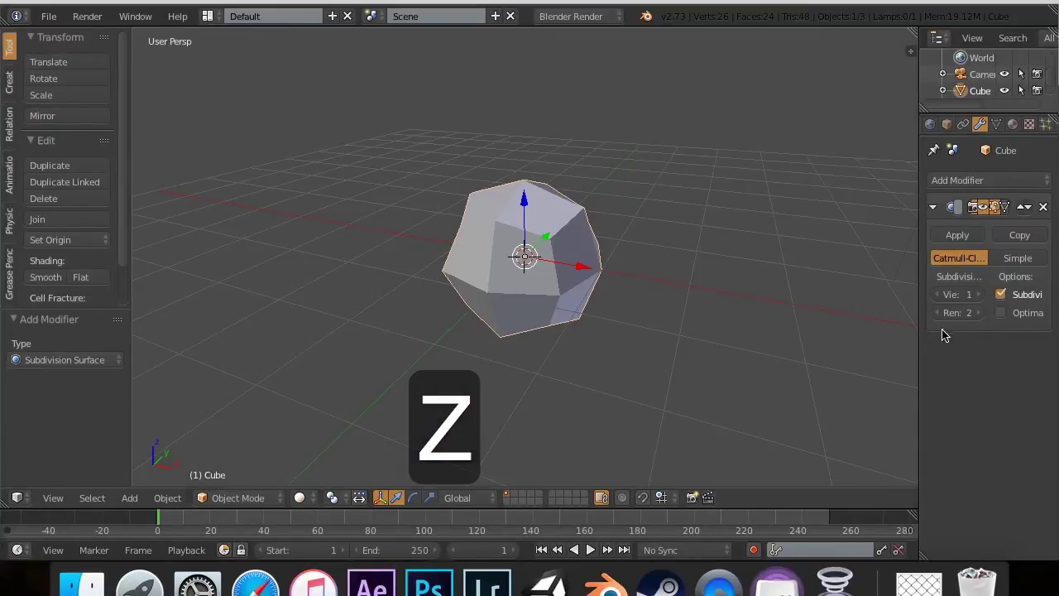
Widen the properties area and render a still image of the subdivided cube, returning to its modifier settings
{"action": "left_click_drag", "start_coordinate": [919, 311], "coordinate": [746, 312]}
{"action": "left_click", "coordinate": [792, 123]}
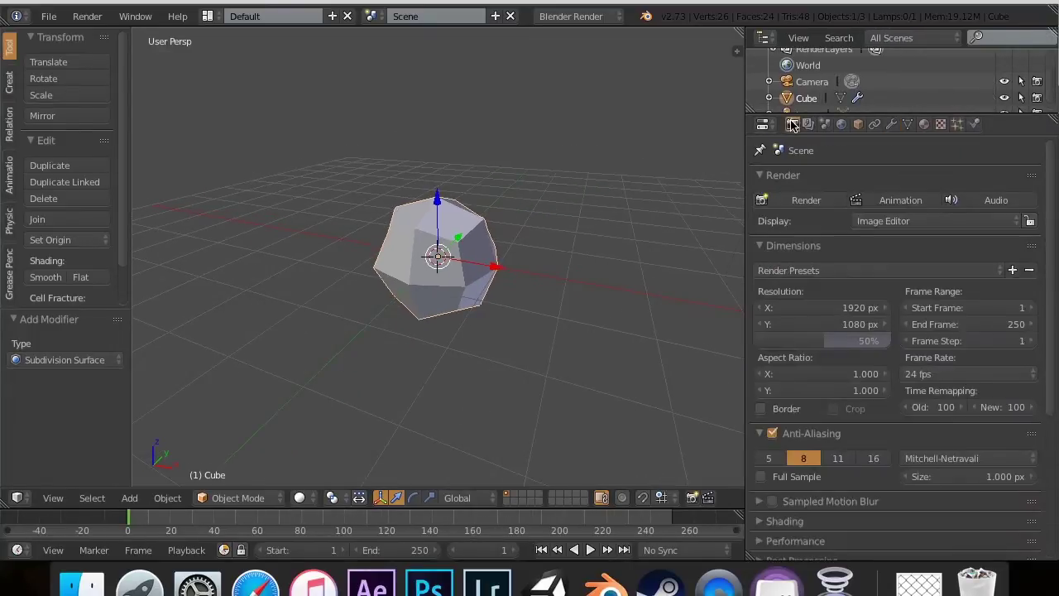
{"action": "left_click", "coordinate": [810, 201]}
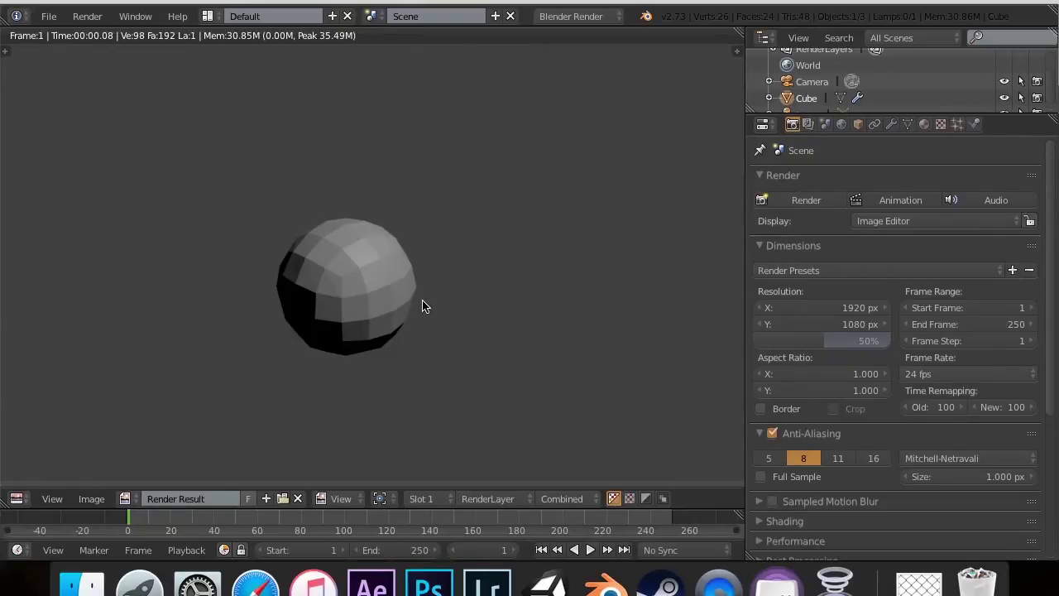
{"action": "key", "text": "Escape"}
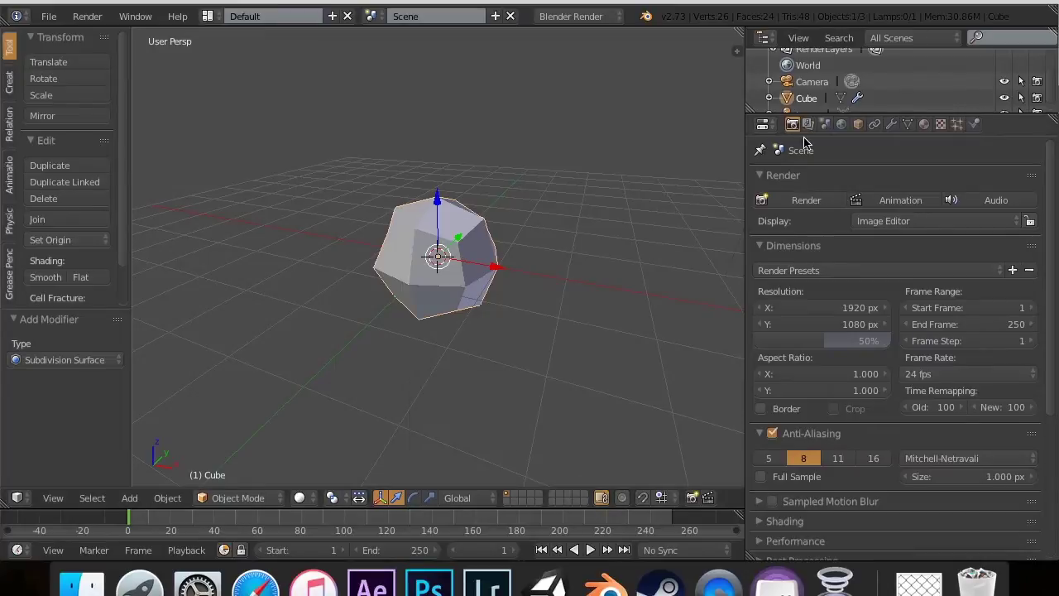
{"action": "left_click", "coordinate": [891, 125]}
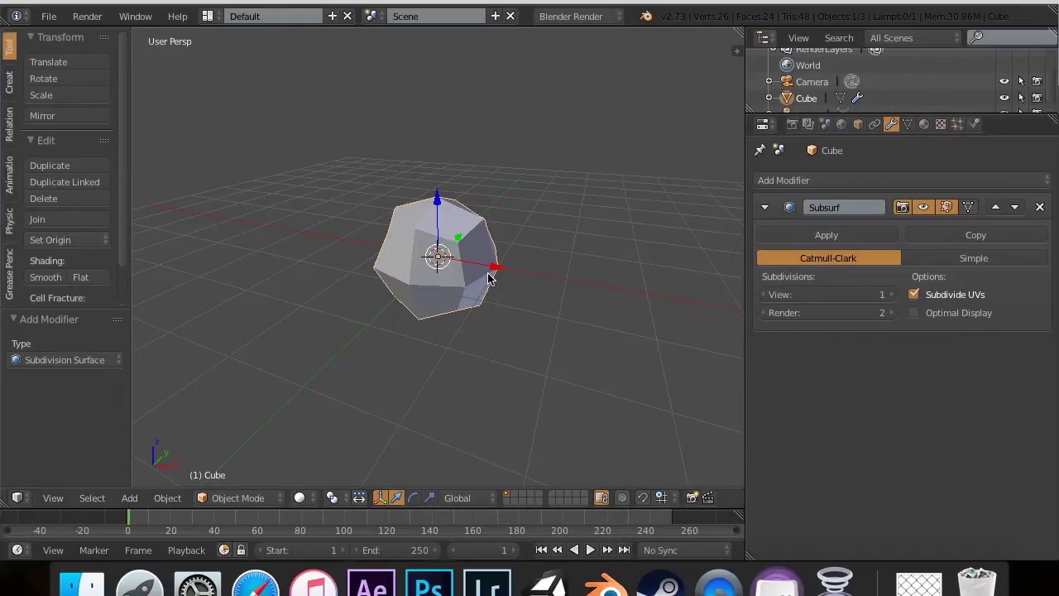
Set the modifier's render subdivisions to 3 and render a still image of the cube, returning to the modifier settings
{"action": "left_click", "coordinate": [892, 314]}
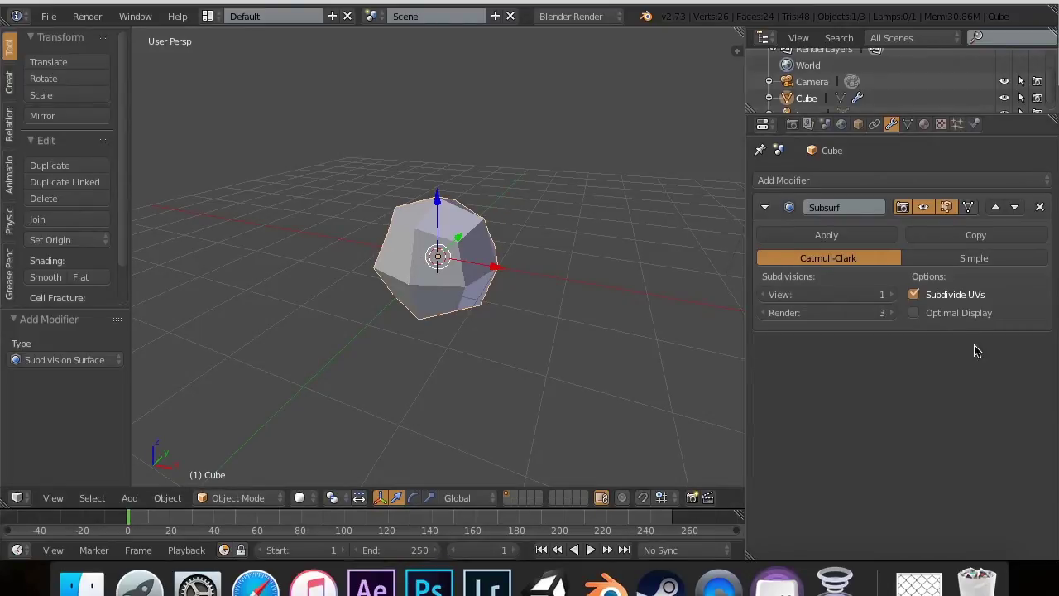
{"action": "left_click", "coordinate": [792, 124]}
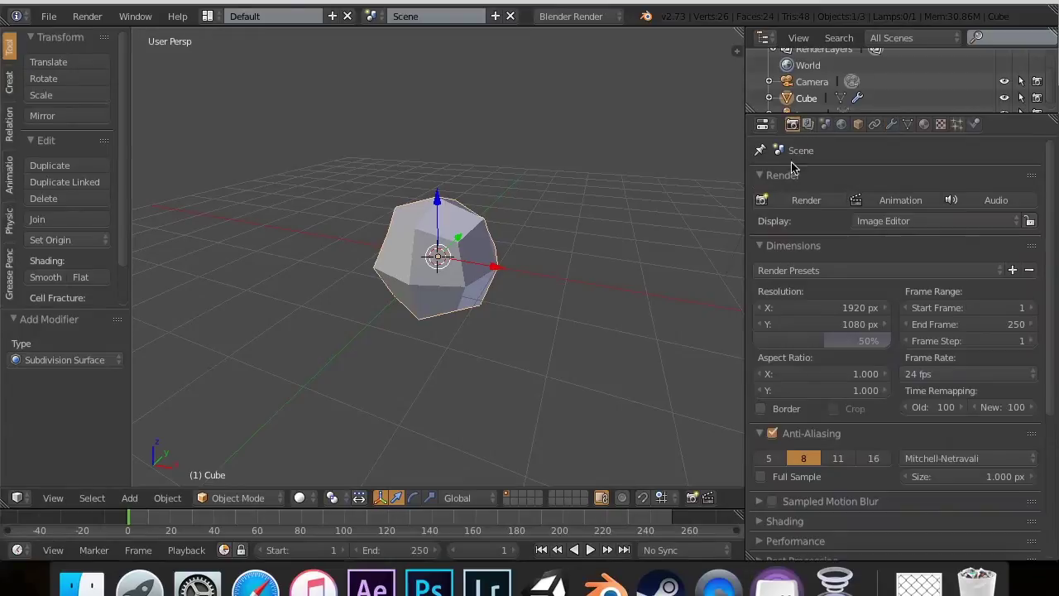
{"action": "left_click", "coordinate": [782, 199]}
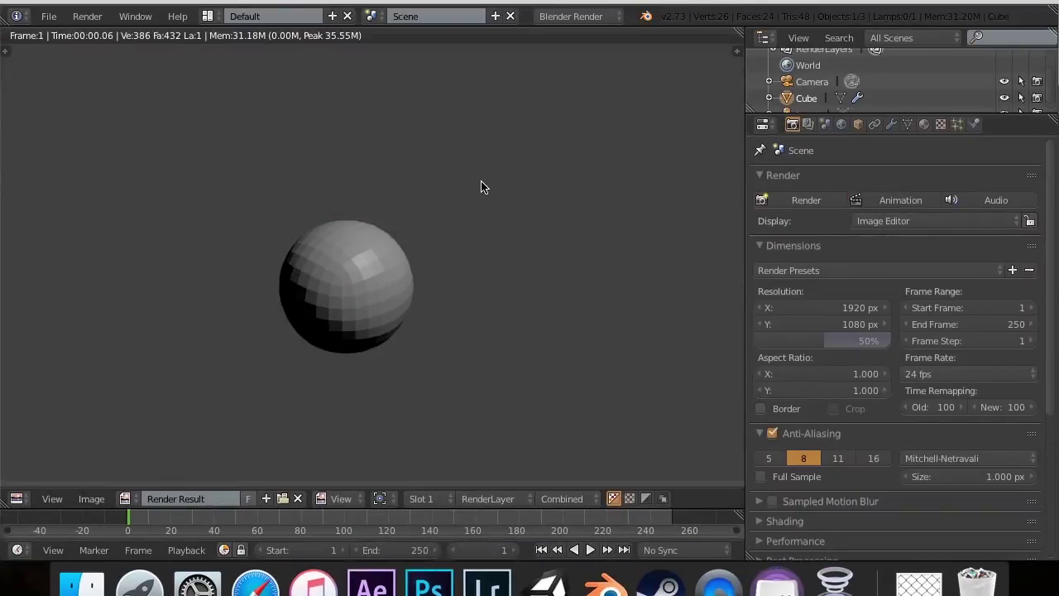
{"action": "key", "text": "Escape"}
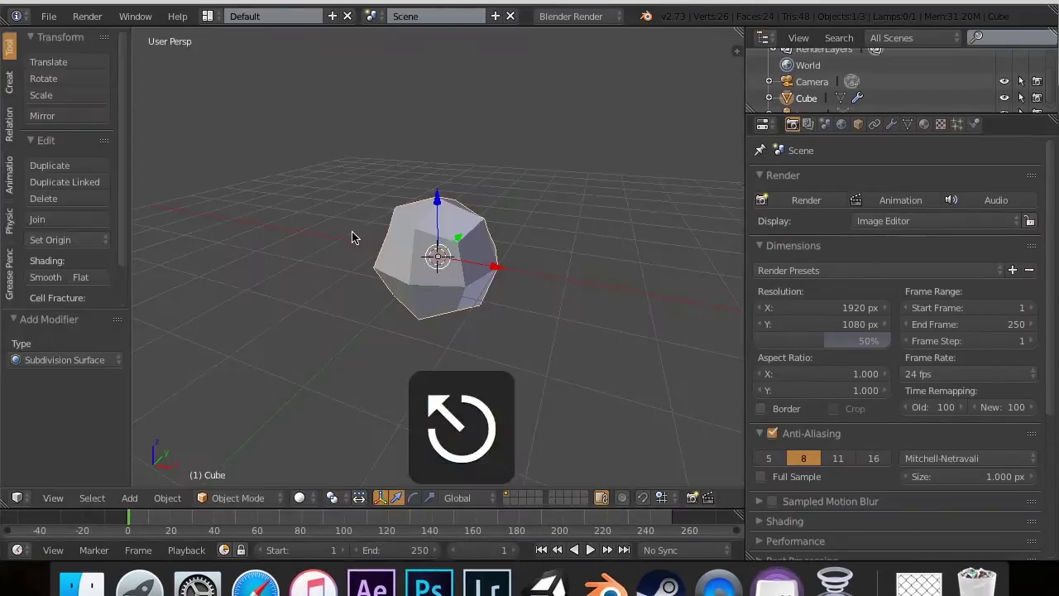
{"action": "left_click", "coordinate": [891, 123]}
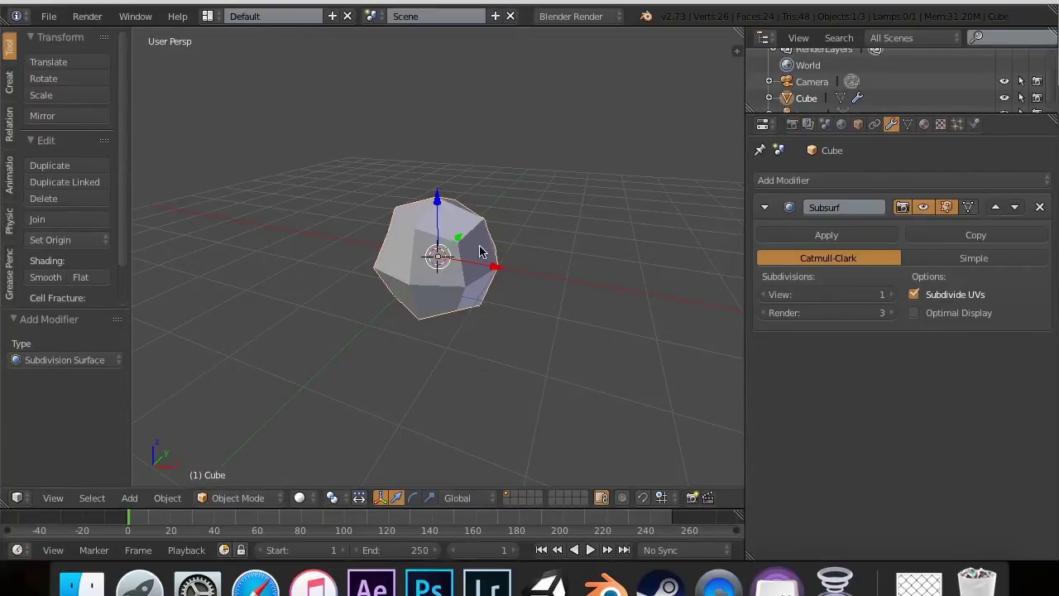
Set both the render and view subdivisions of the Subdivision Surface modifier to 2 and look around the cube
{"action": "middle_click_drag", "start_coordinate": [483, 252], "coordinate": [437, 178]}
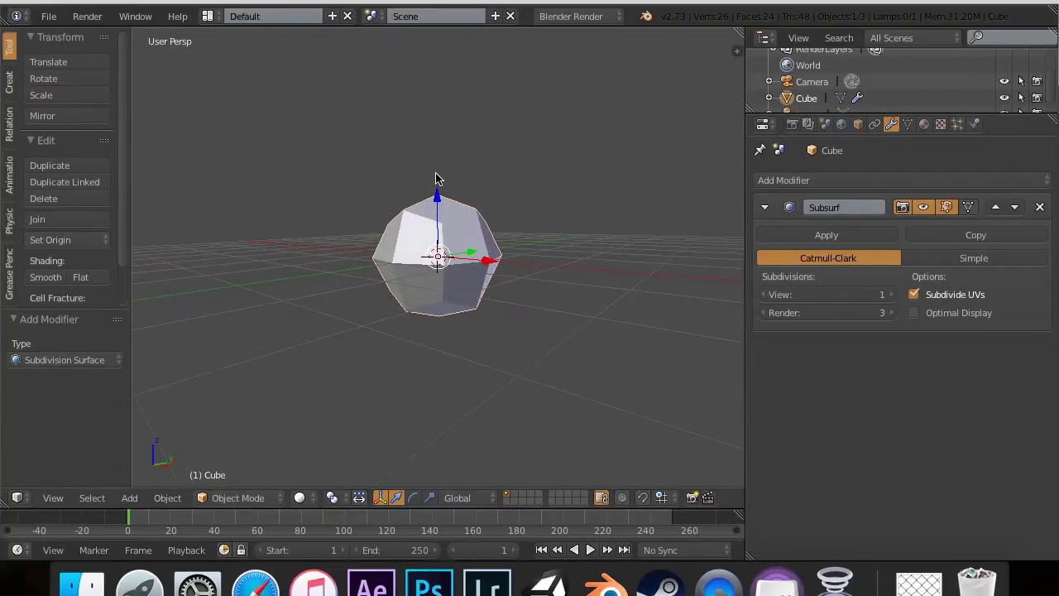
{"action": "left_click", "coordinate": [870, 314]}
{"action": "type", "text": "2"}
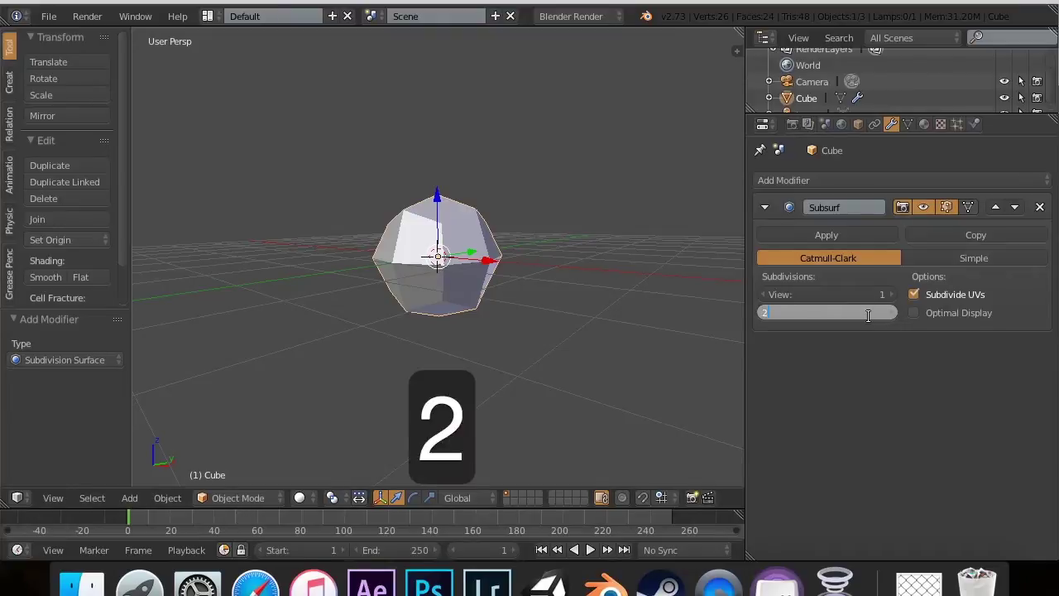
{"action": "key", "text": "Return"}
{"action": "left_click", "coordinate": [870, 300]}
{"action": "type", "text": "2"}
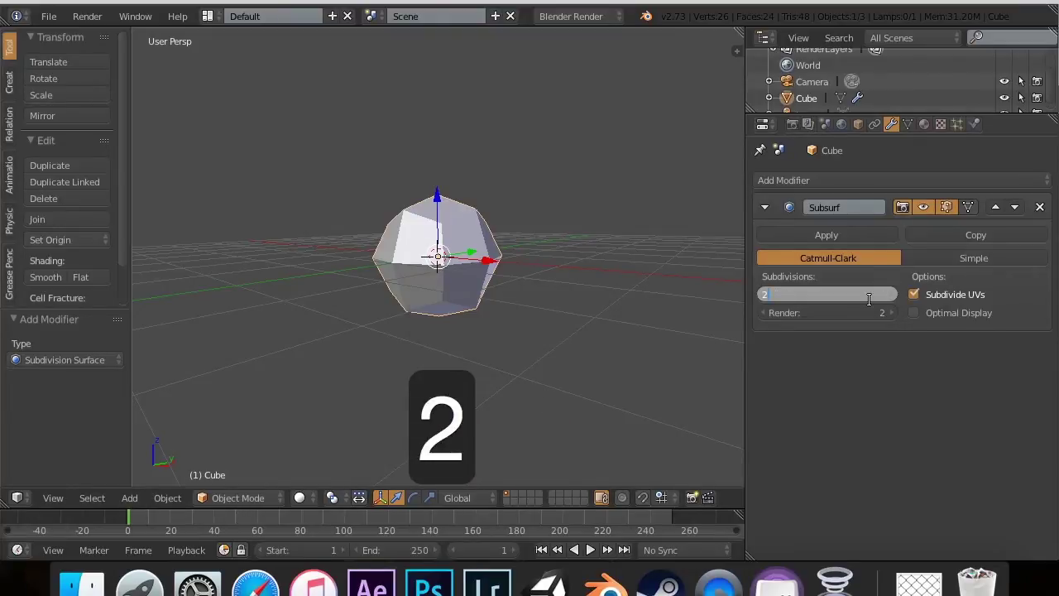
{"action": "key", "text": "Return"}
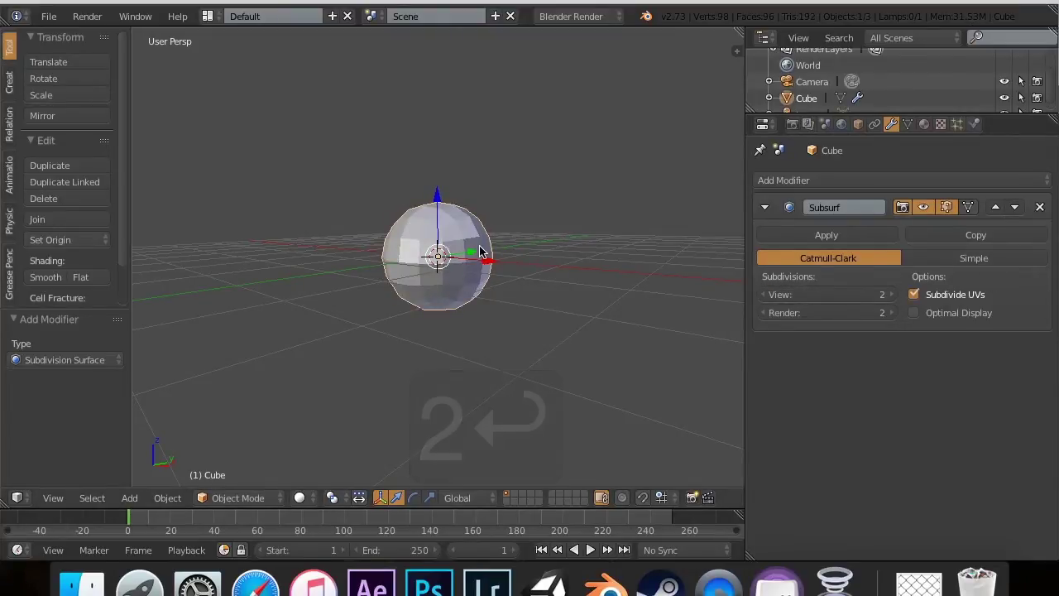
{"action": "middle_click_drag", "start_coordinate": [479, 246], "coordinate": [479, 246]}
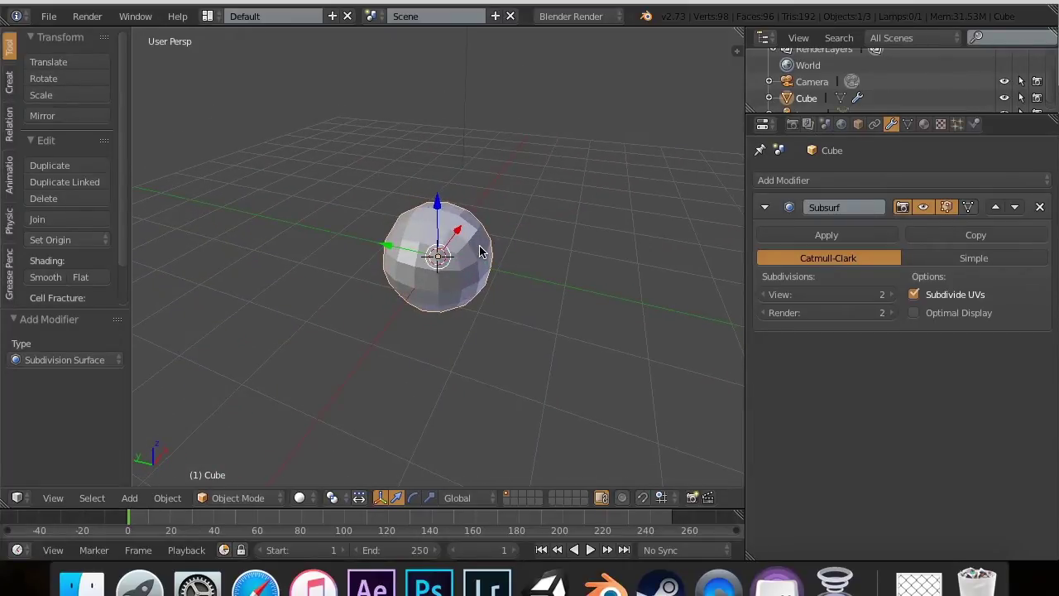
Try view subdivisions of 1 before restoring 2, and switch Subdivide UVs off and on again
{"action": "left_click", "coordinate": [766, 295]}
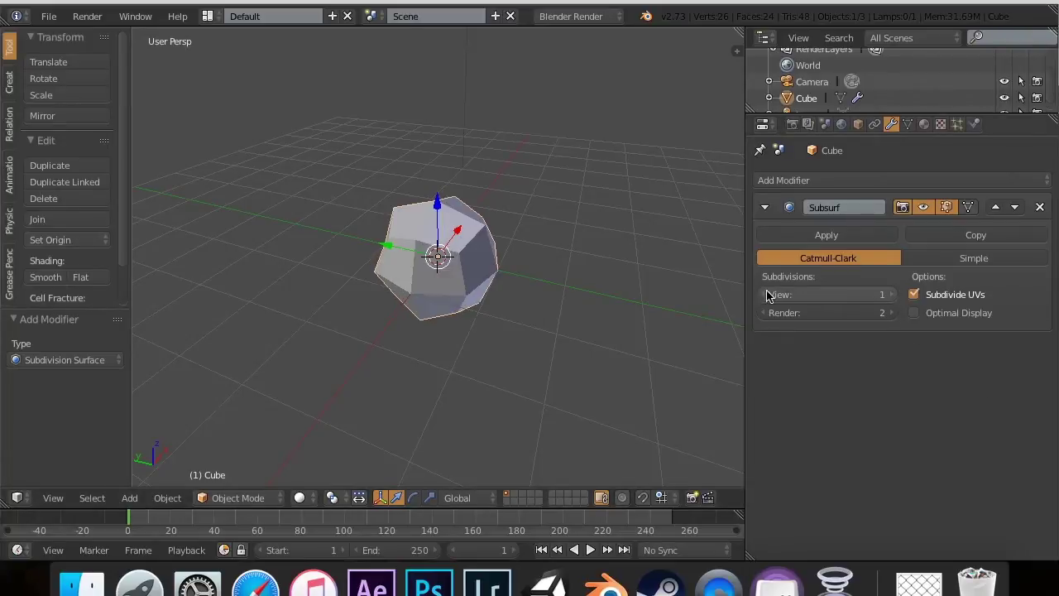
{"action": "left_click", "coordinate": [890, 295]}
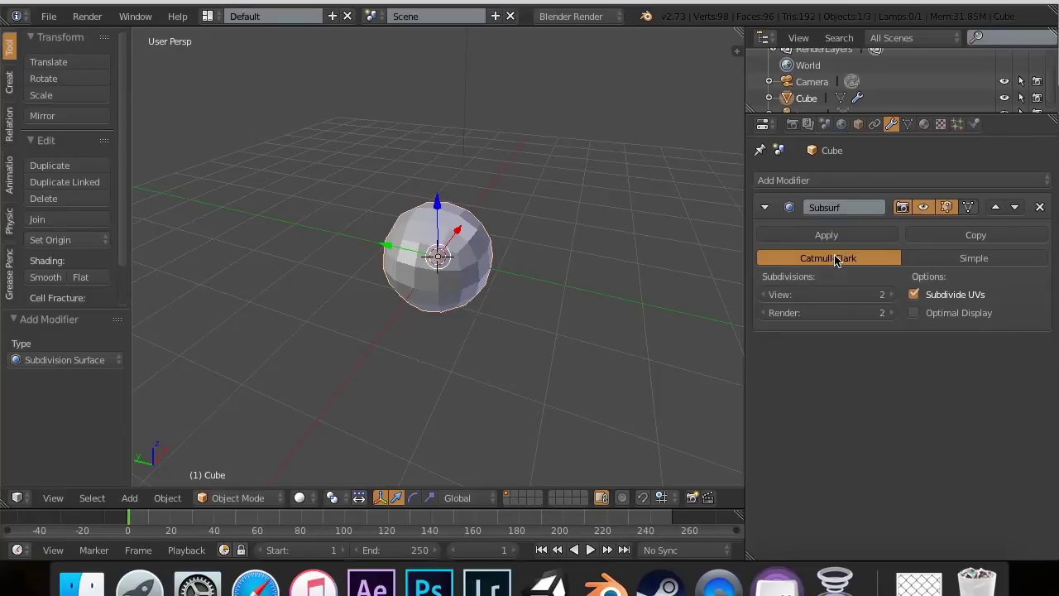
{"action": "left_click", "coordinate": [955, 296]}
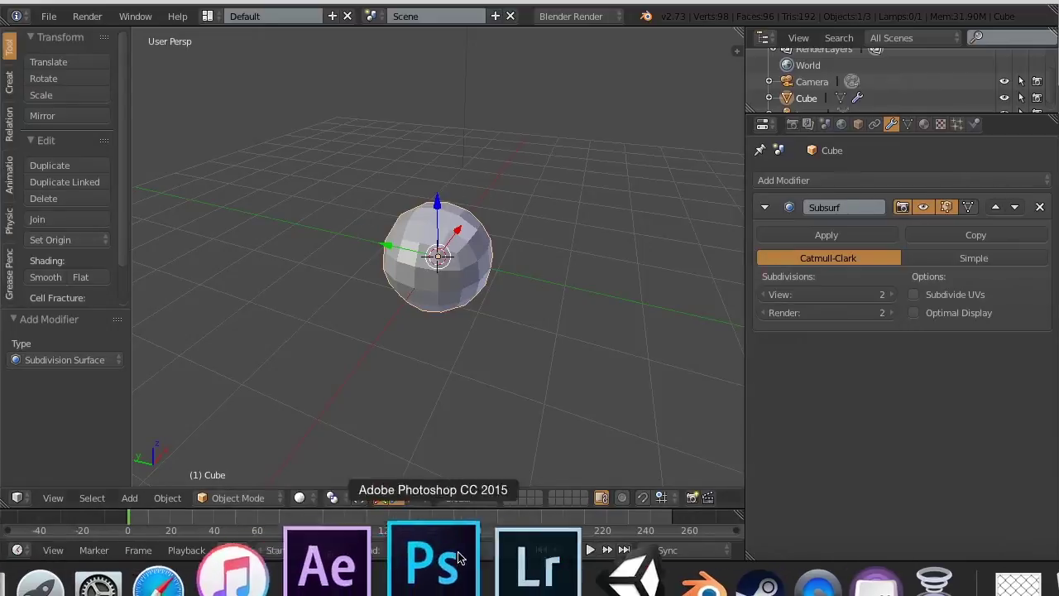
{"action": "left_click", "coordinate": [938, 300]}
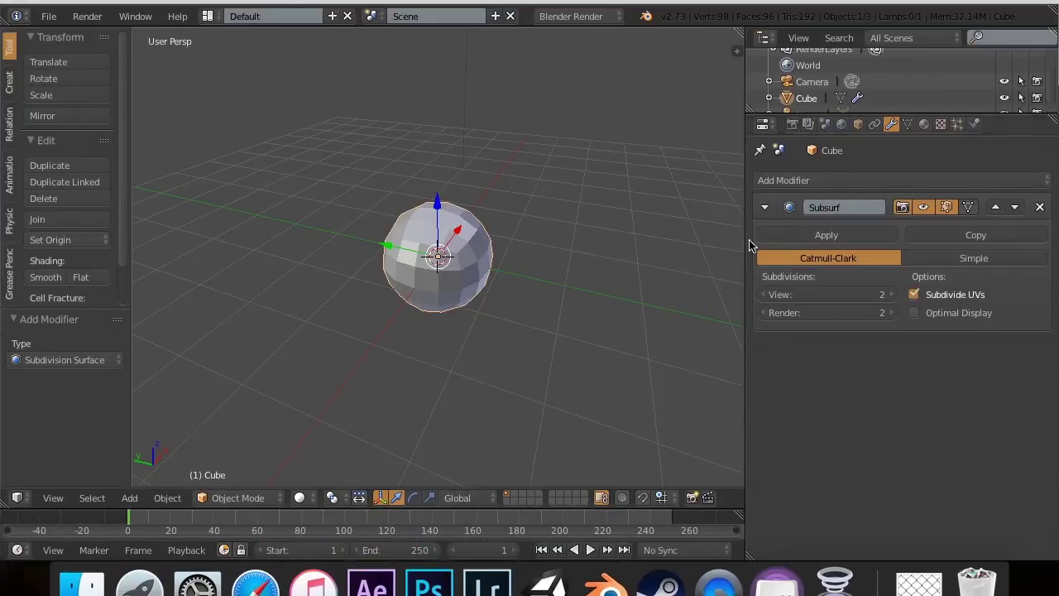
Apply the Subdivision Surface modifier and inspect the subdivided mesh in Edit Mode
{"action": "left_click", "coordinate": [827, 235]}
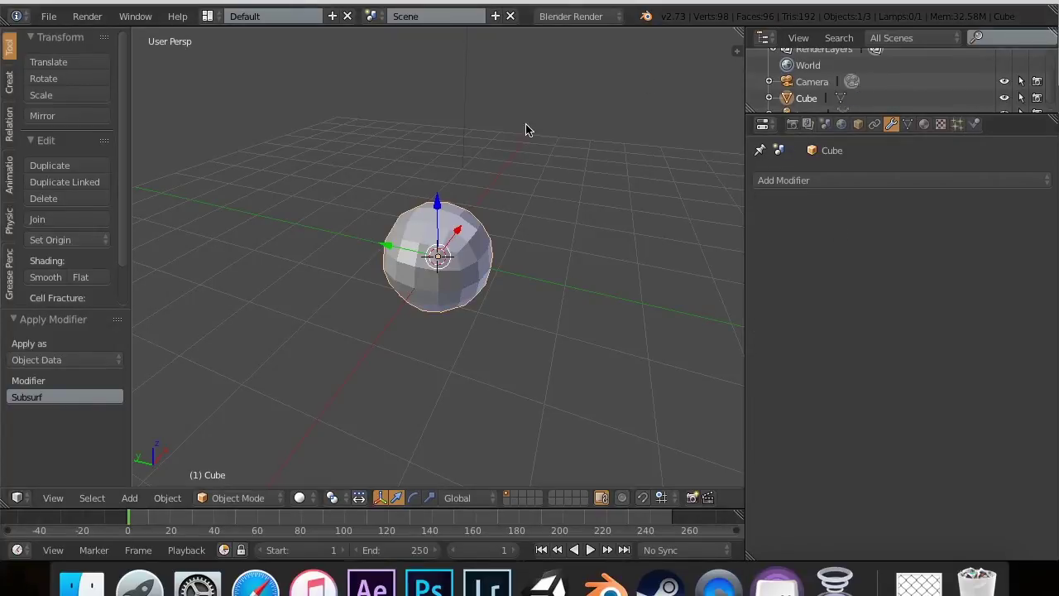
{"action": "key", "text": "Tab"}
{"action": "scroll", "coordinate": [502, 274], "scroll_direction": "down", "scroll_amount": 5}
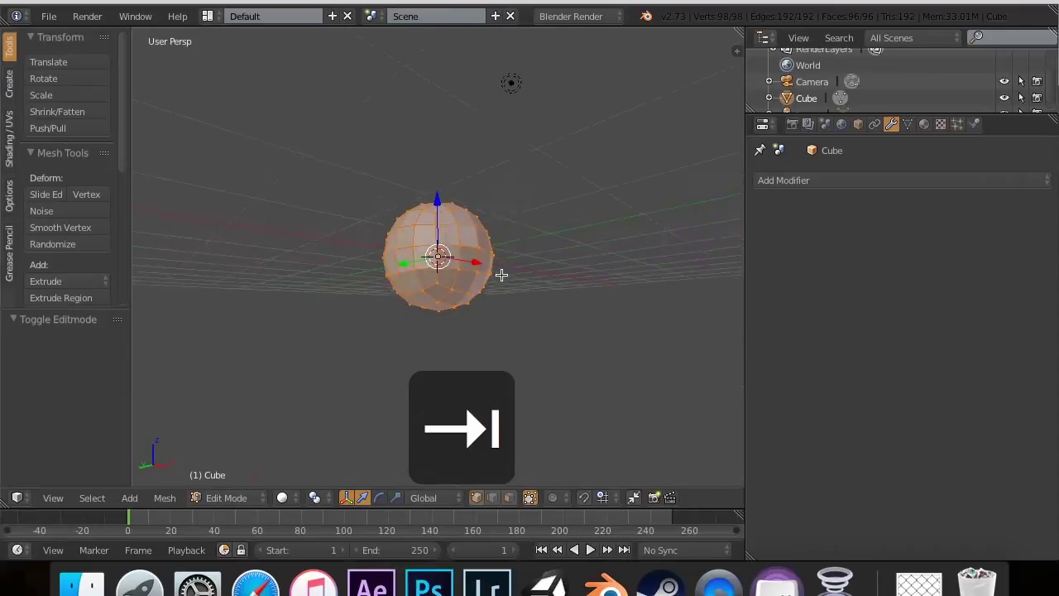
{"action": "scroll", "coordinate": [501, 275], "scroll_direction": "up", "scroll_amount": 5}
Return to Object Mode and undo the application of the Subdivision Surface modifier
{"action": "key", "text": "super+z"}
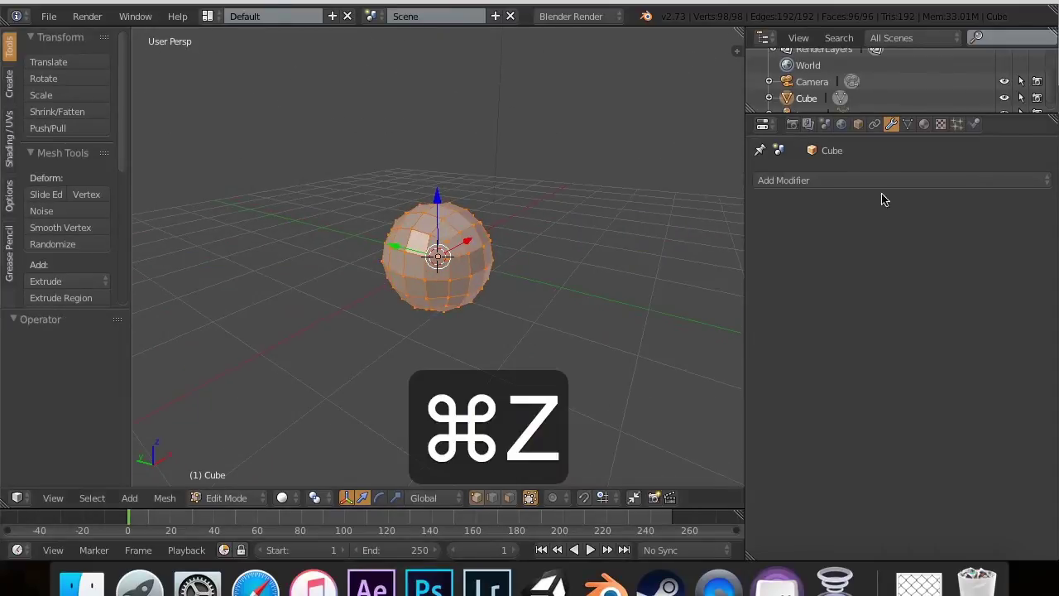
{"action": "key", "text": "super+z"}
{"action": "key", "text": "super+z"}
{"action": "key", "text": "super+z"}
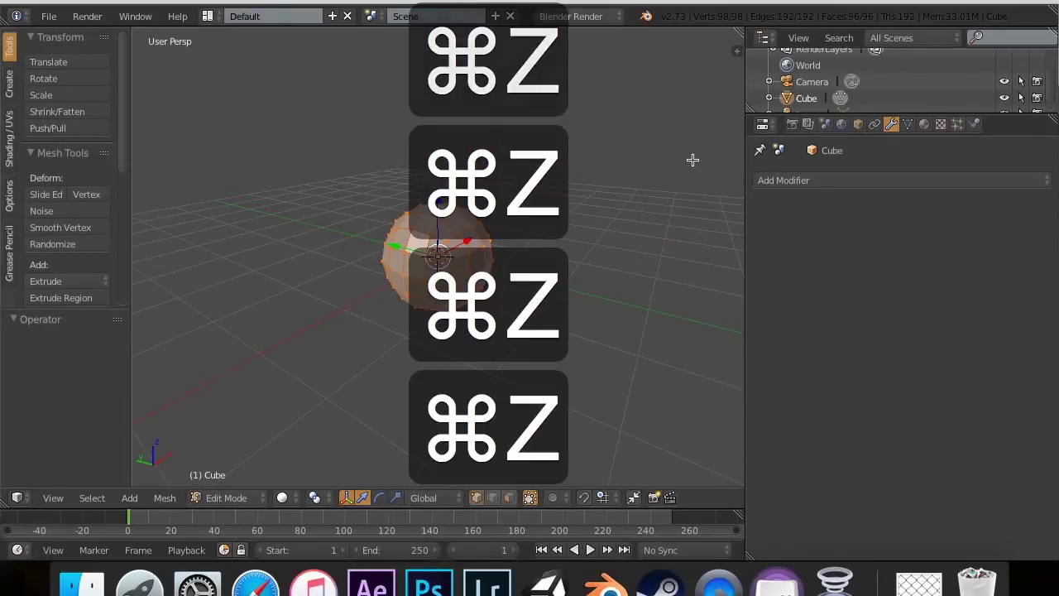
{"action": "key", "text": "Tab"}
{"action": "key", "text": "super+z"}
{"action": "key", "text": "super+z"}
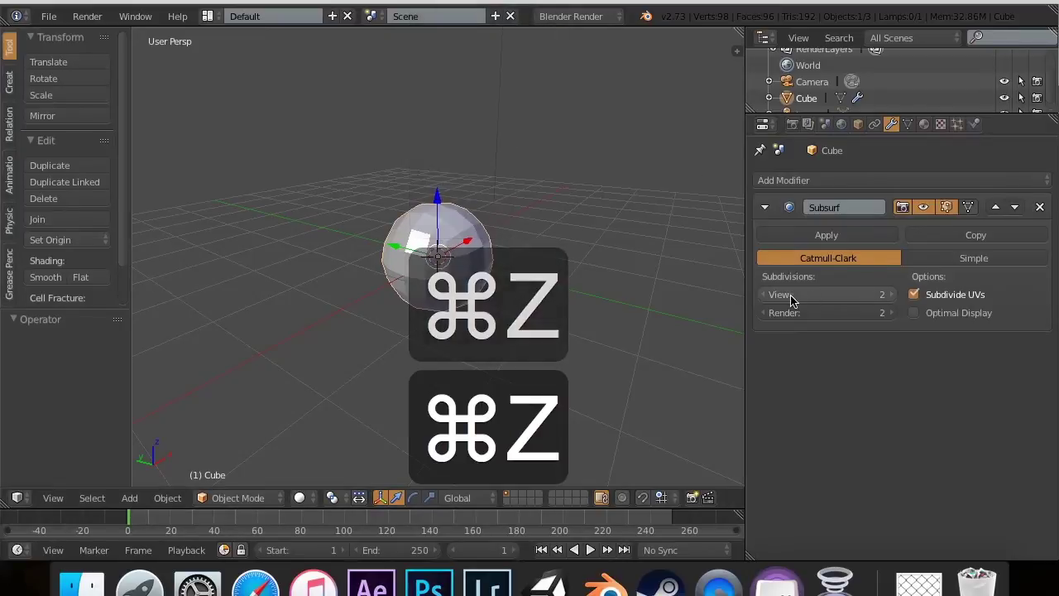
Apply the Subdivision Surface modifier again and view the cube's mesh from another angle in Edit Mode
{"action": "left_click", "coordinate": [858, 239]}
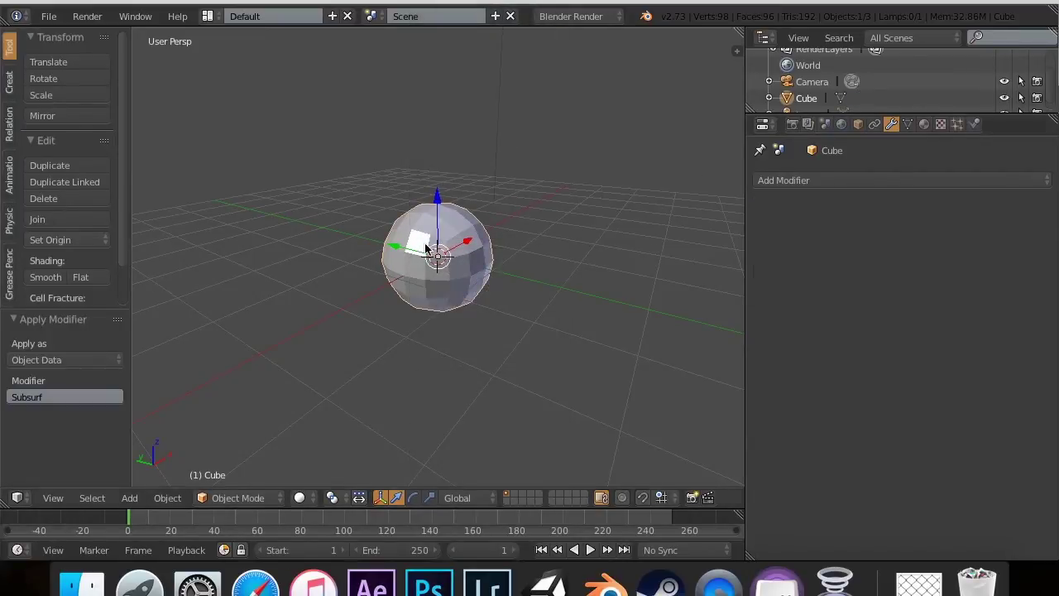
{"action": "key", "text": "Tab"}
{"action": "middle_click_drag", "start_coordinate": [417, 215], "coordinate": [468, 102]}
Leave Edit Mode and undo the repeated application to restore the live Subdivision Surface modifier
{"action": "key", "text": "super+z"}
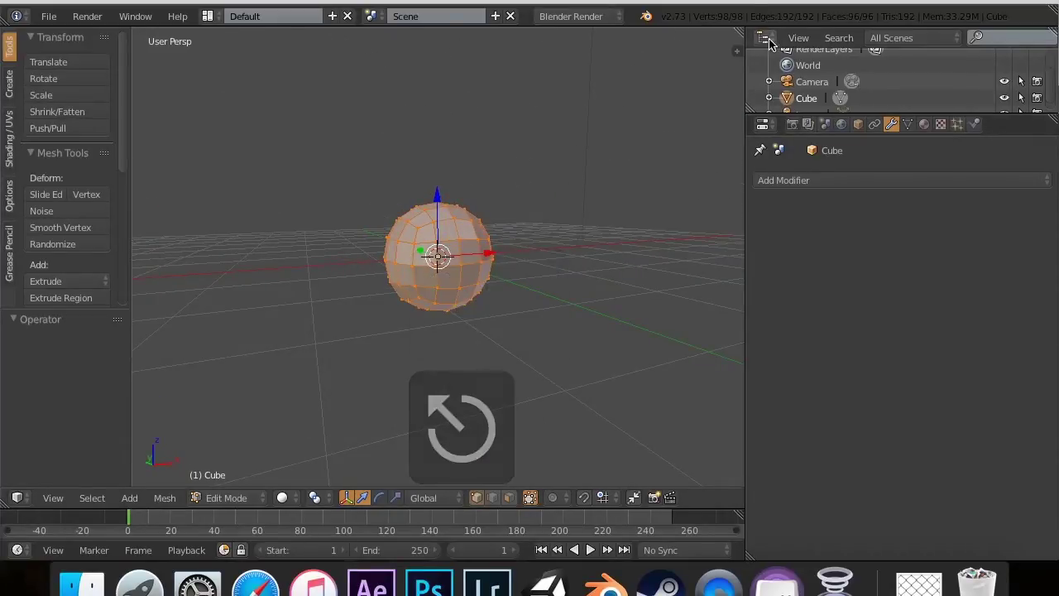
{"action": "key", "text": "Tab"}
{"action": "key", "text": "super+z"}
{"action": "key", "text": "super+z"}
{"action": "key", "text": "Tab"}
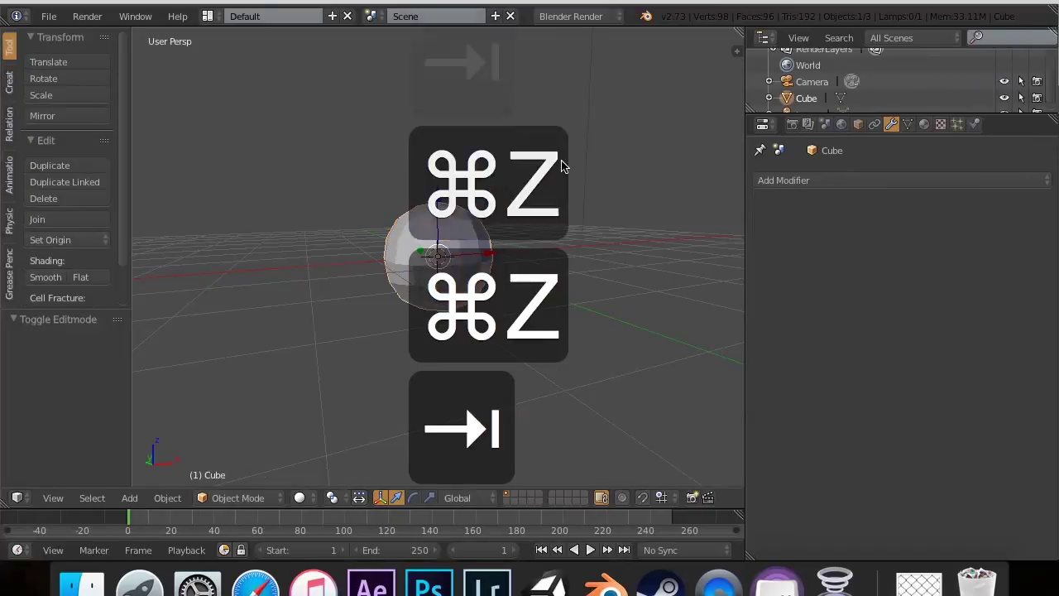
{"action": "key", "text": "super+z"}
{"action": "key", "text": "super+z"}
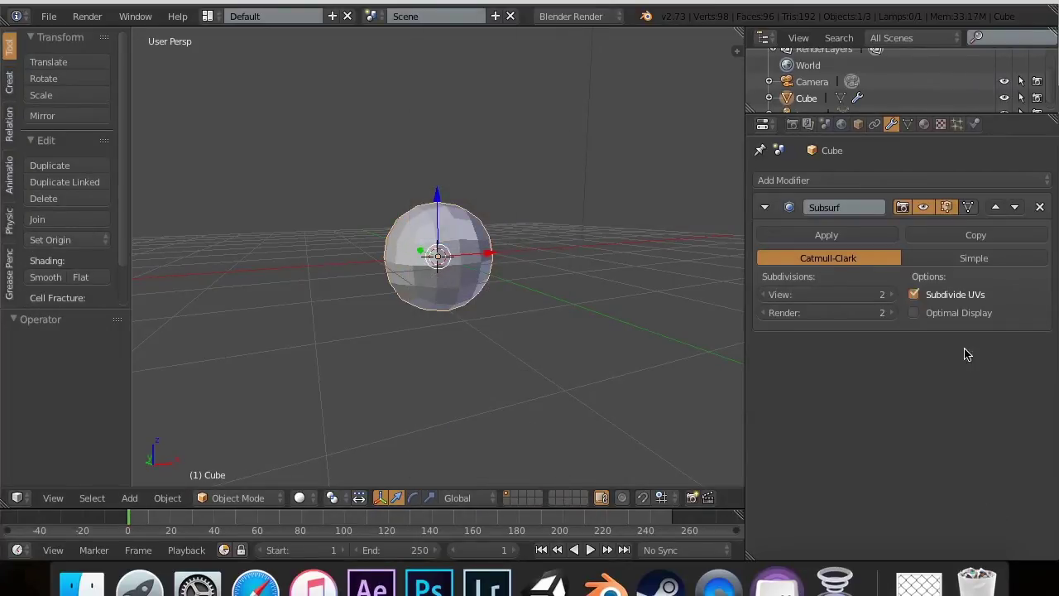
Apply the Subdivision Surface modifier and, in Edit Mode, raise one upper vertex about 0.85 along Z
{"action": "scroll", "coordinate": [413, 118], "scroll_direction": "left", "scroll_amount": 5}
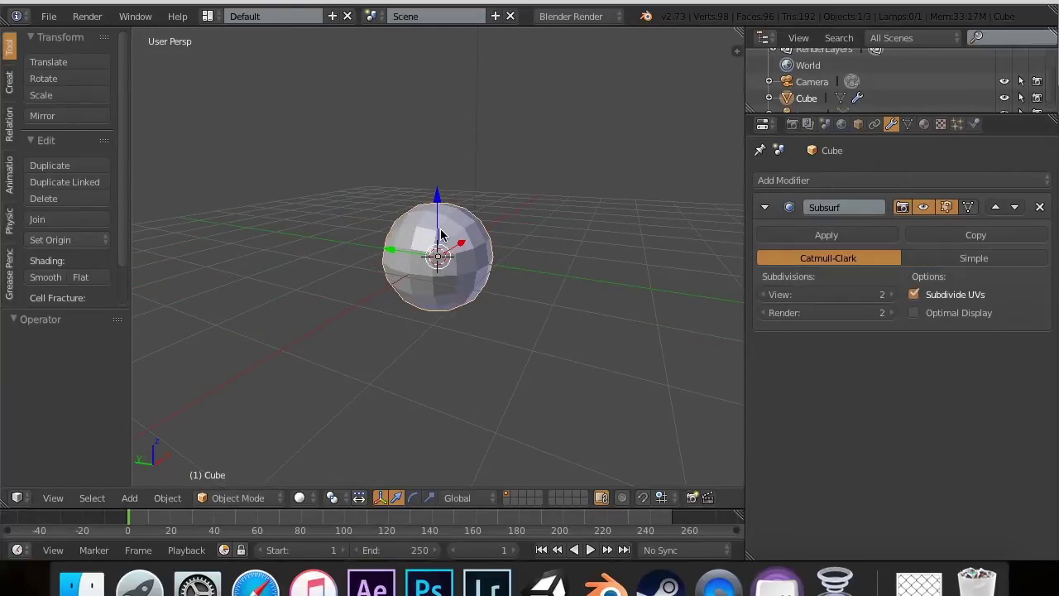
{"action": "left_click", "coordinate": [799, 235]}
{"action": "key", "text": "Tab"}
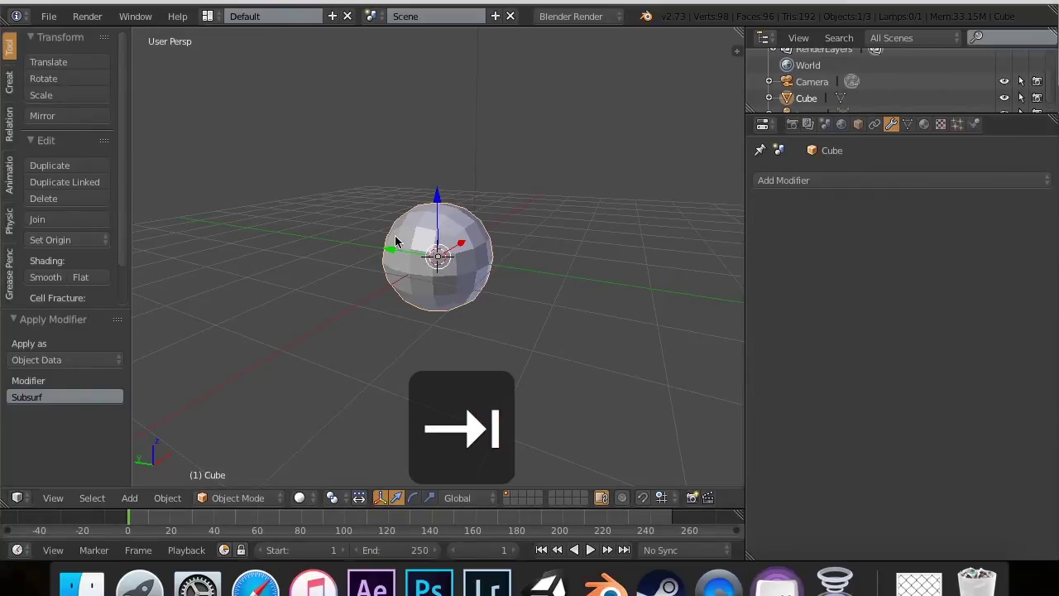
{"action": "key", "text": "Tab"}
{"action": "right_click", "coordinate": [472, 213]}
{"action": "key", "text": "g"}
{"action": "key", "text": "z"}
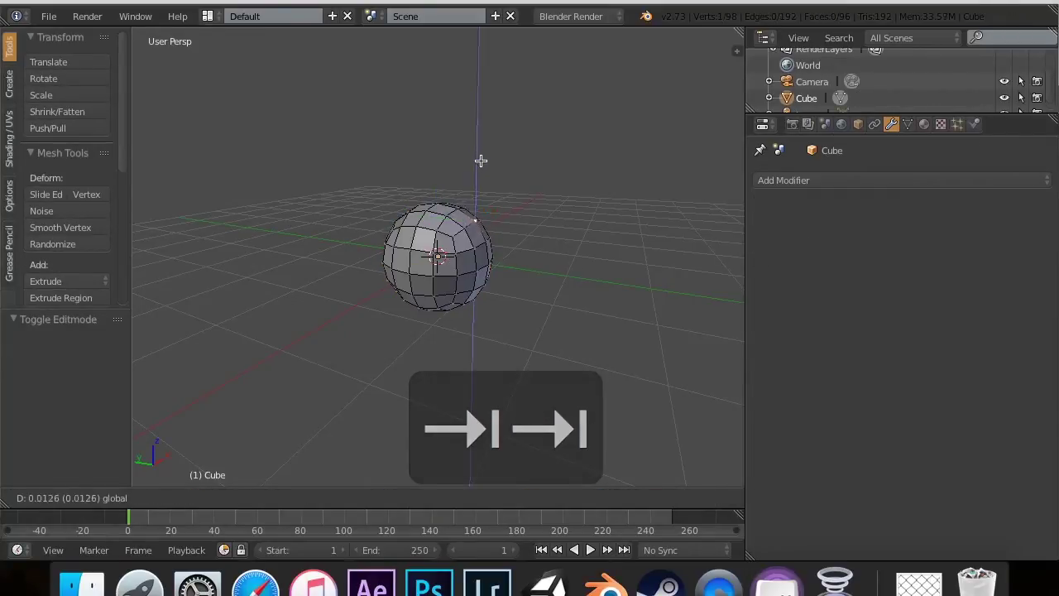
{"action": "left_click", "coordinate": [509, 105]}
{"action": "scroll", "coordinate": [508, 105], "scroll_direction": "down", "scroll_amount": 5}
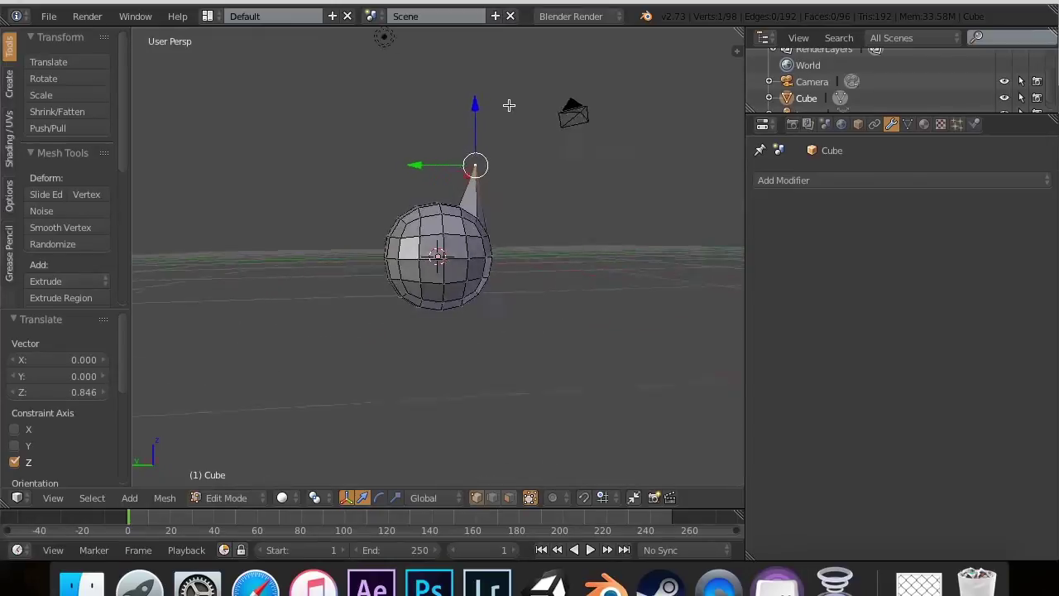
Undo the vertex move and the modifier application, returning to Object Mode
{"action": "key", "text": "super+z"}
{"action": "key", "text": "super+z"}
{"action": "key", "text": "Tab"}
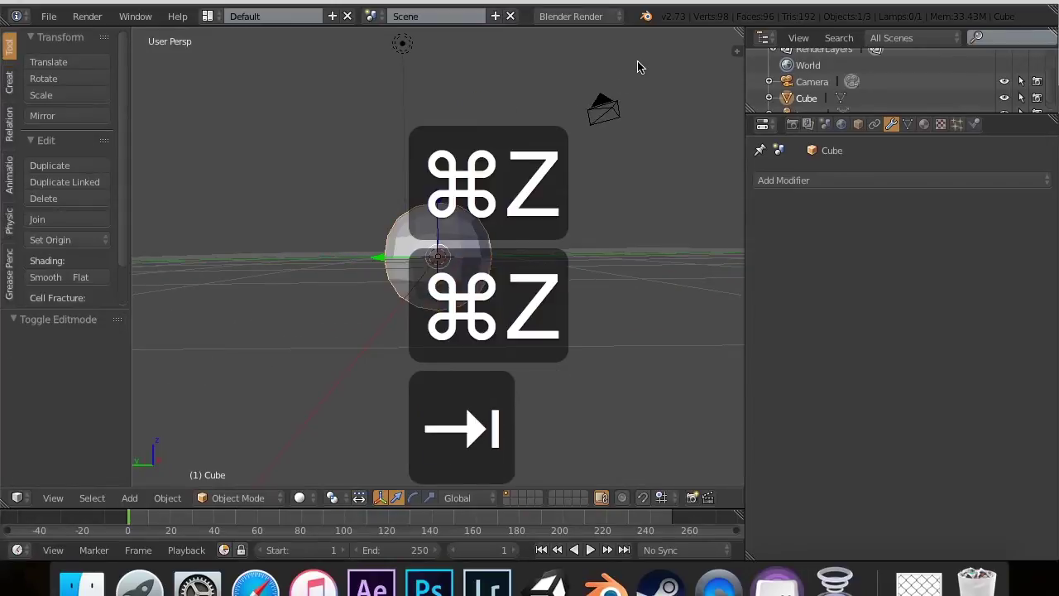
{"action": "key", "text": "super+z"}
{"action": "key", "text": "super+z"}
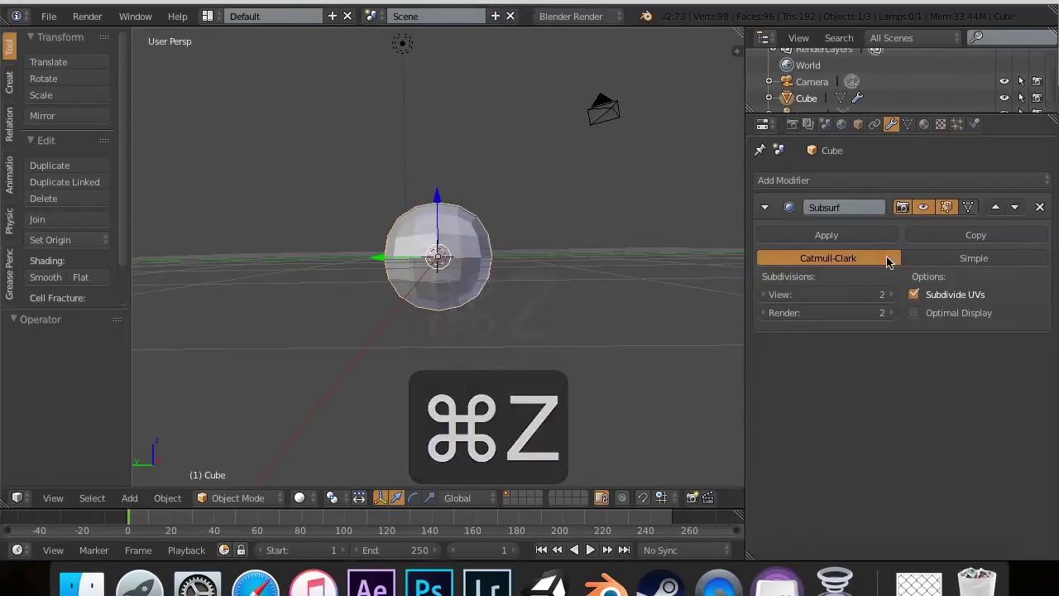
Switch the cube to Edit Mode with the modifier still live, deselect everything, and view its cage from several angles
{"action": "scroll", "coordinate": [563, 149], "scroll_direction": "down", "scroll_amount": 5}
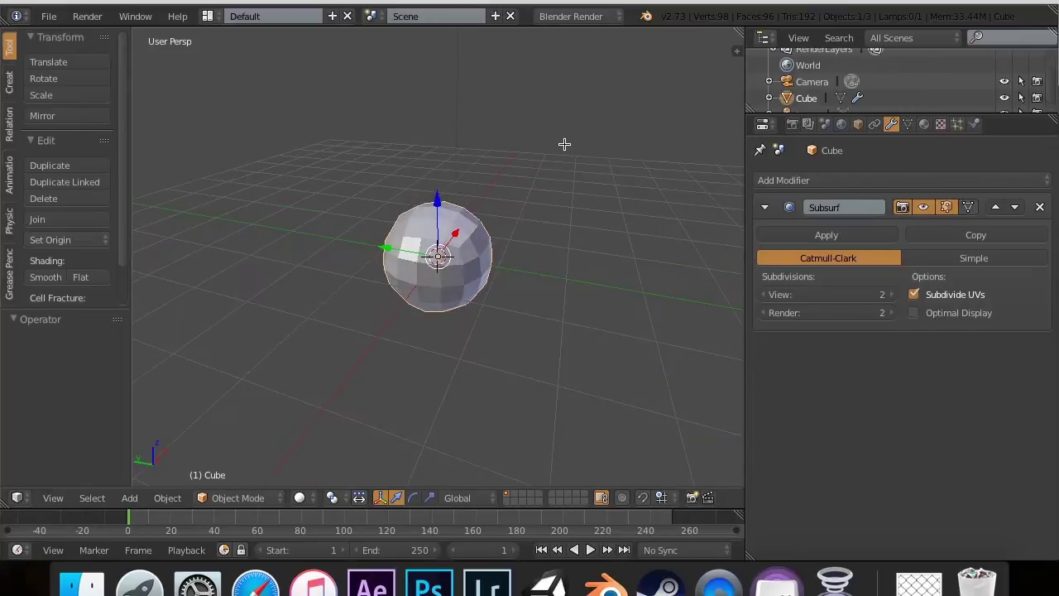
{"action": "key", "text": "Tab"}
{"action": "scroll", "coordinate": [565, 144], "scroll_direction": "up", "scroll_amount": 5}
{"action": "key", "text": "a"}
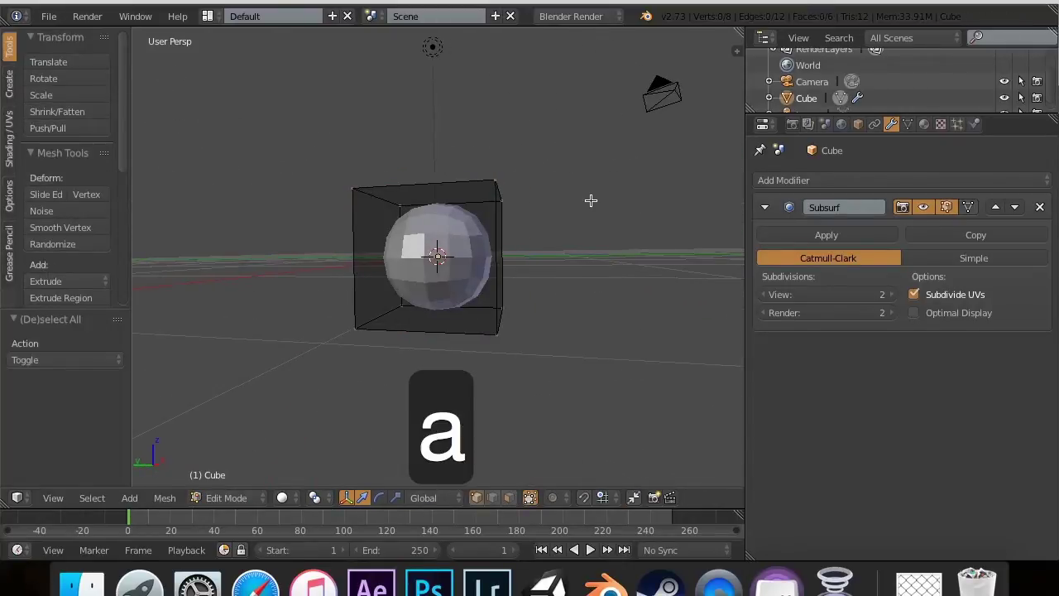
{"action": "scroll", "coordinate": [590, 200], "scroll_direction": "down", "scroll_amount": 4}
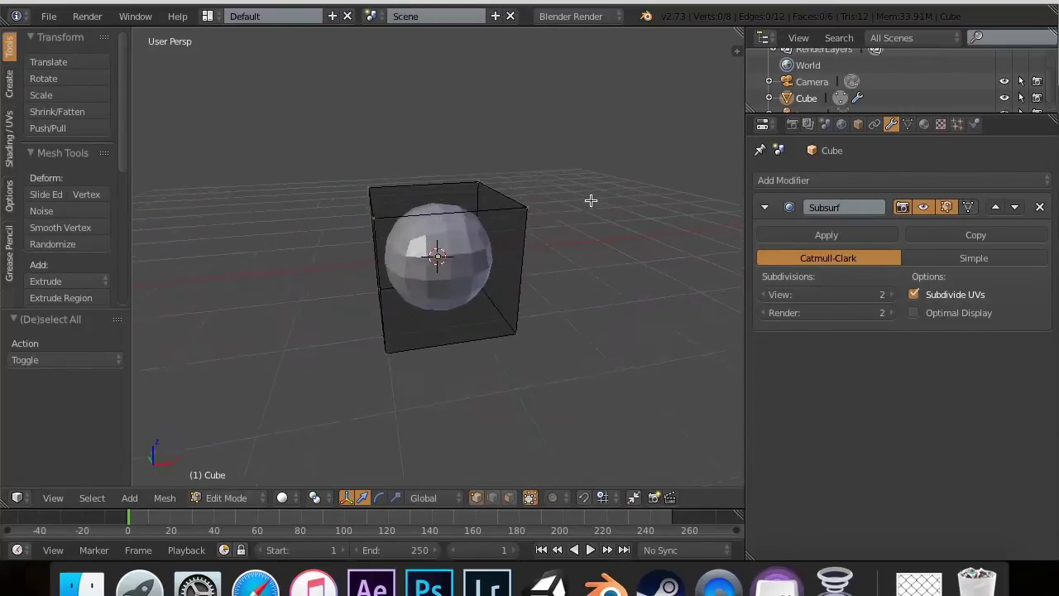
{"action": "scroll", "coordinate": [590, 200], "scroll_direction": "left", "scroll_amount": 4}
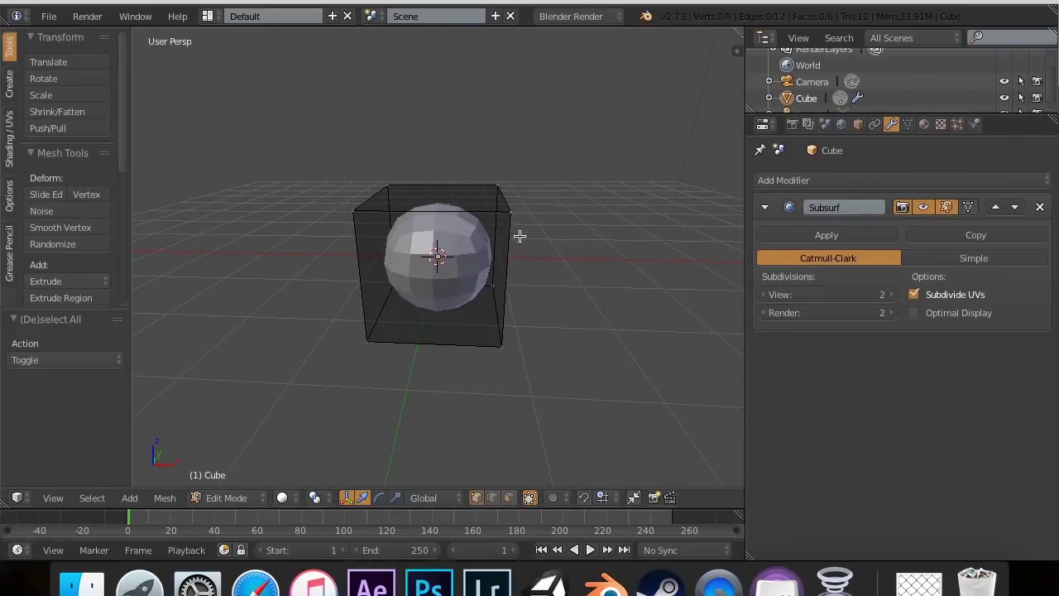
Pull one top corner vertex of the cube's cage upward and about 0.7 along X, and view the deformed shape
{"action": "left_click_drag", "start_coordinate": [515, 174], "coordinate": [567, 36]}
{"action": "left_click_drag", "start_coordinate": [567, 83], "coordinate": [634, 94]}
{"action": "key", "text": "s"}
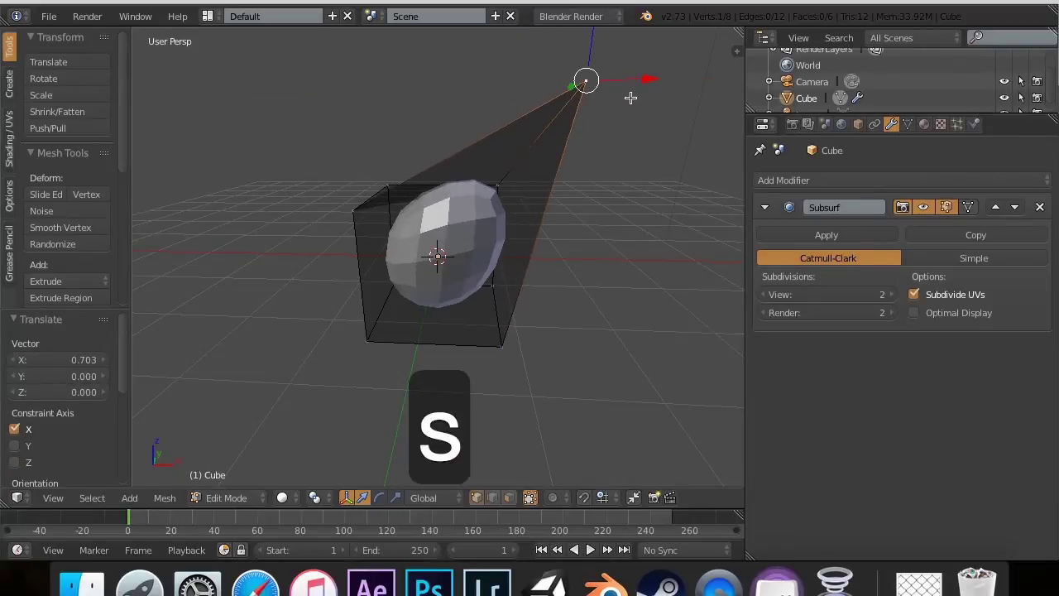
{"action": "key", "text": "Escape"}
{"action": "middle_click_drag", "start_coordinate": [397, 142], "coordinate": [515, 206]}
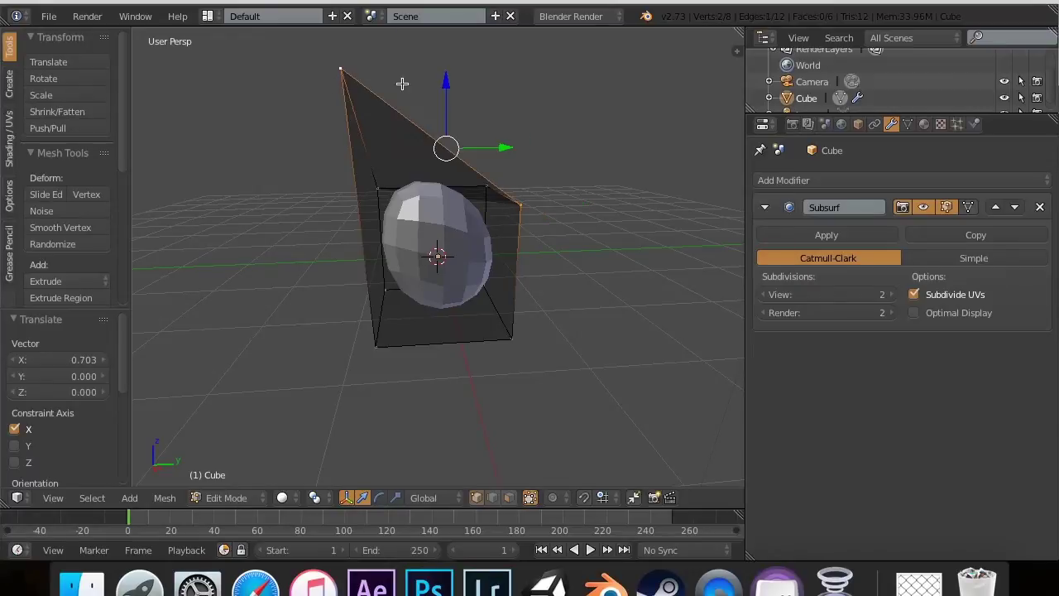
Scale the selected top edge of the cage by a factor of about 2.4
{"action": "key", "text": "s"}
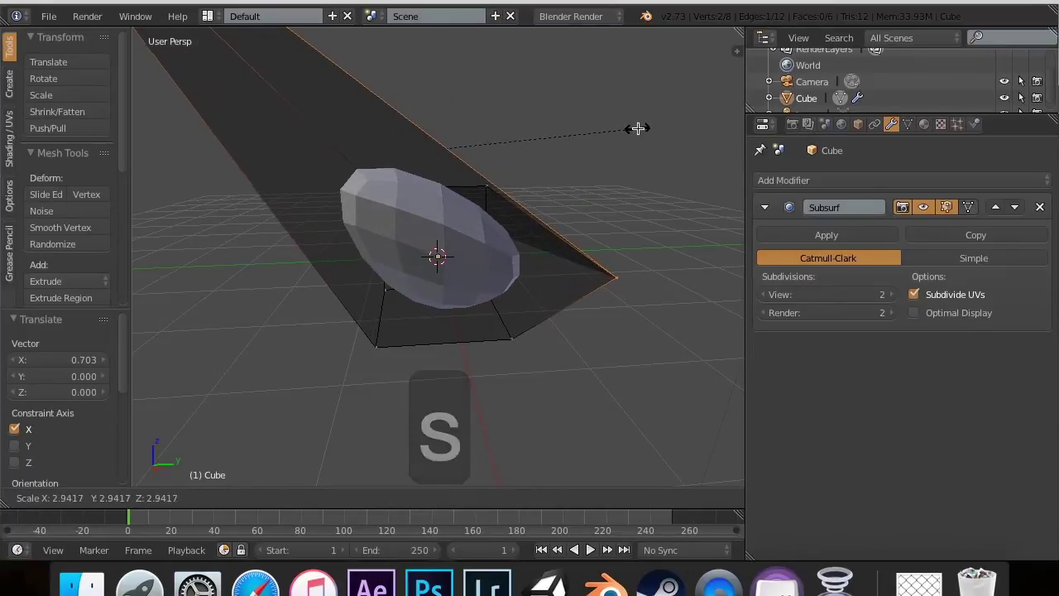
{"action": "left_click", "coordinate": [600, 120]}
{"action": "scroll", "coordinate": [601, 120], "scroll_direction": "right", "scroll_amount": 10}
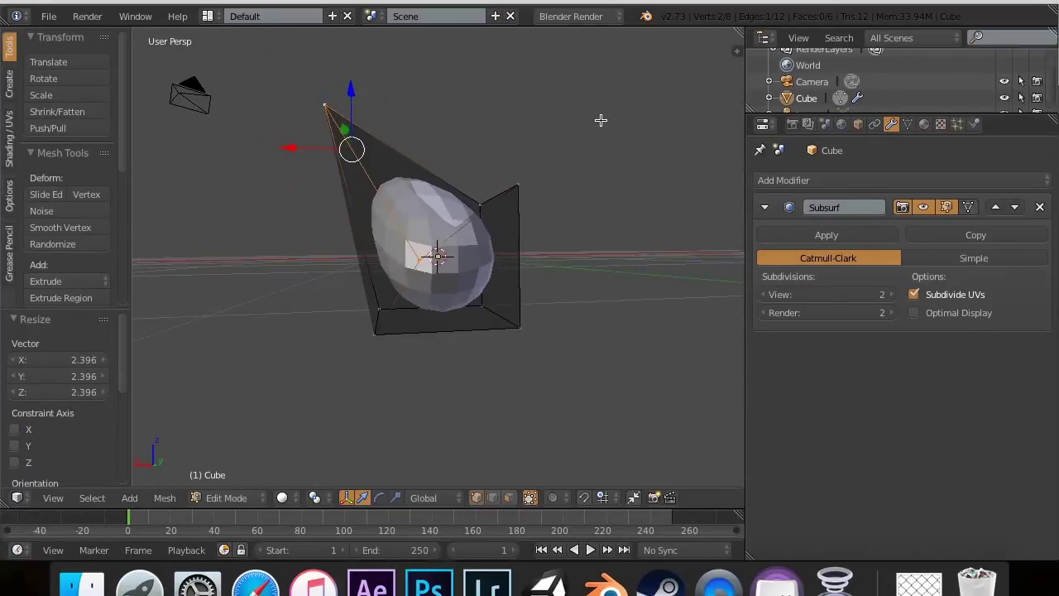
Raise another cage vertex about 0.44 along Z and pull a bottom corner vertex outward about 0.91 in X and -0.32 in Z
{"action": "scroll", "coordinate": [600, 120], "scroll_direction": "up", "scroll_amount": 3}
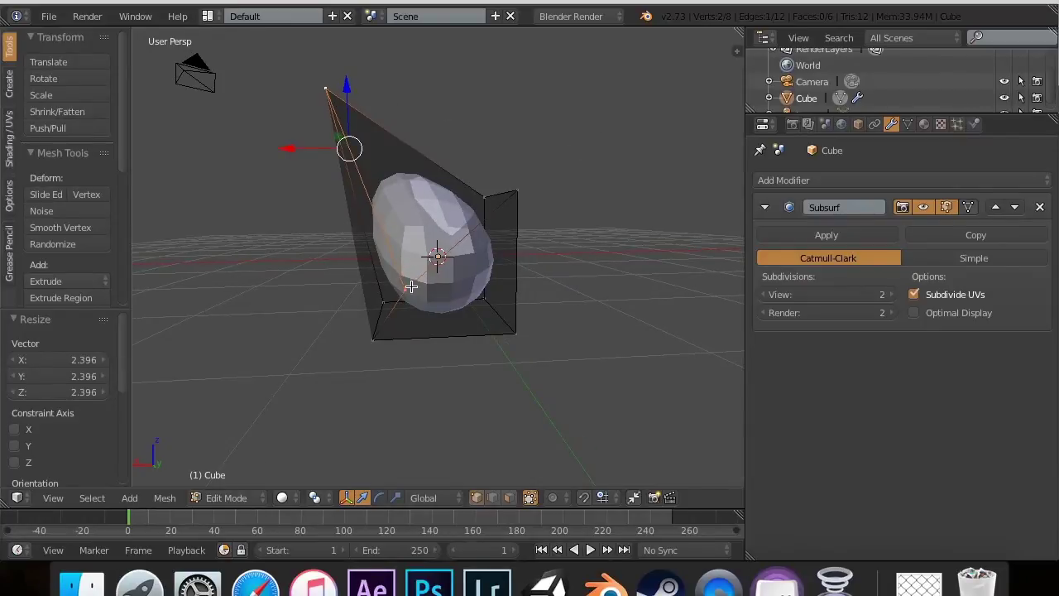
{"action": "left_click_drag", "start_coordinate": [400, 238], "coordinate": [401, 190]}
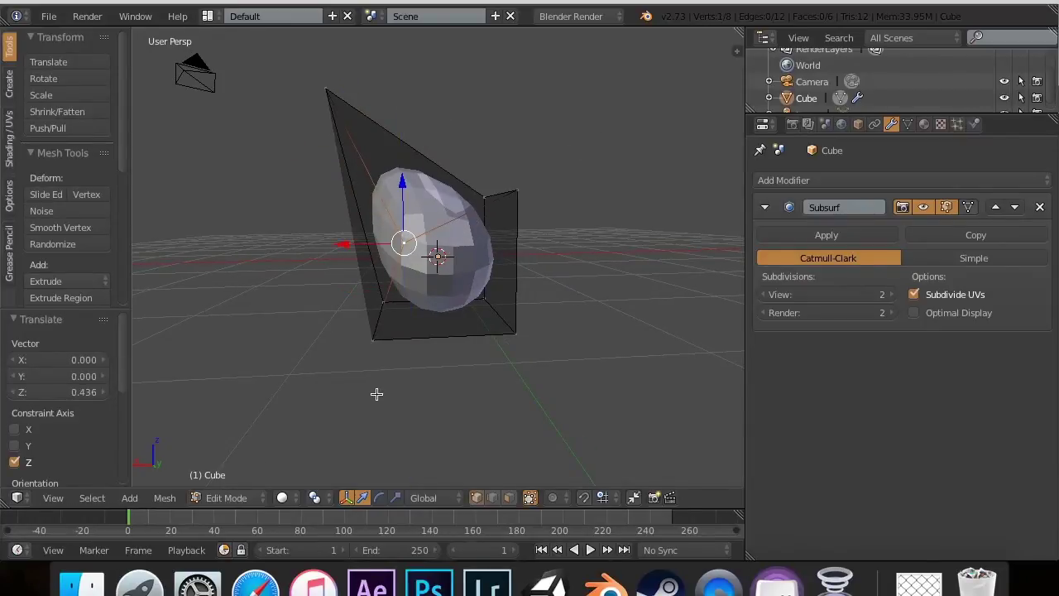
{"action": "key", "text": "g"}
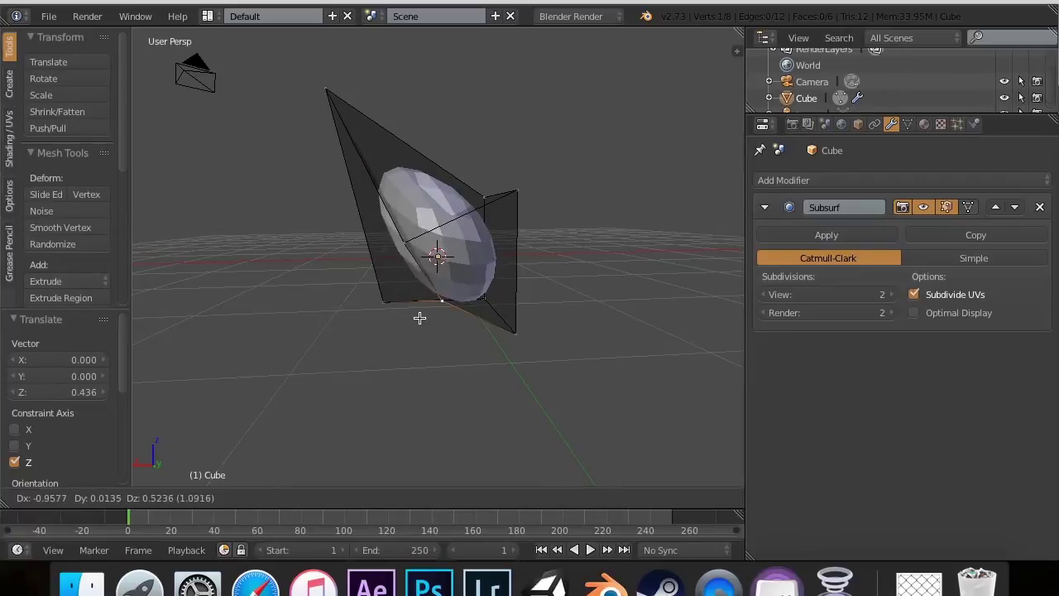
{"action": "left_click", "coordinate": [284, 382]}
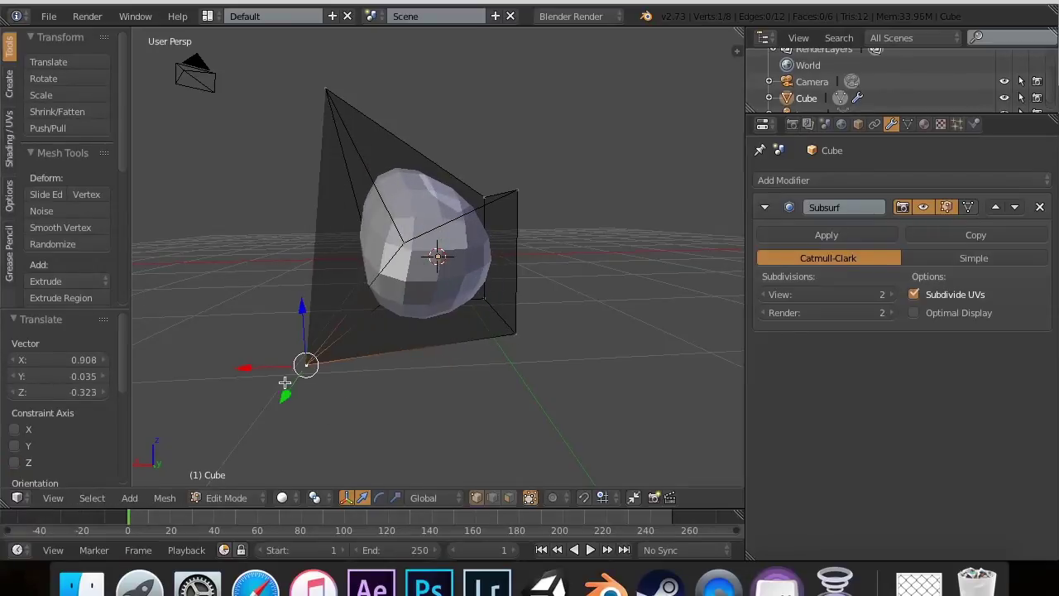
Move a second bottom corner vertex about 0.69 along X and inspect the deformed shape from several sides
{"action": "left_click_drag", "start_coordinate": [504, 335], "coordinate": [440, 339]}
{"action": "scroll", "coordinate": [656, 145], "scroll_direction": "right", "scroll_amount": 10}
{"action": "scroll", "coordinate": [656, 145], "scroll_direction": "right", "scroll_amount": 3}
{"action": "scroll", "coordinate": [656, 145], "scroll_direction": "left", "scroll_amount": 15}
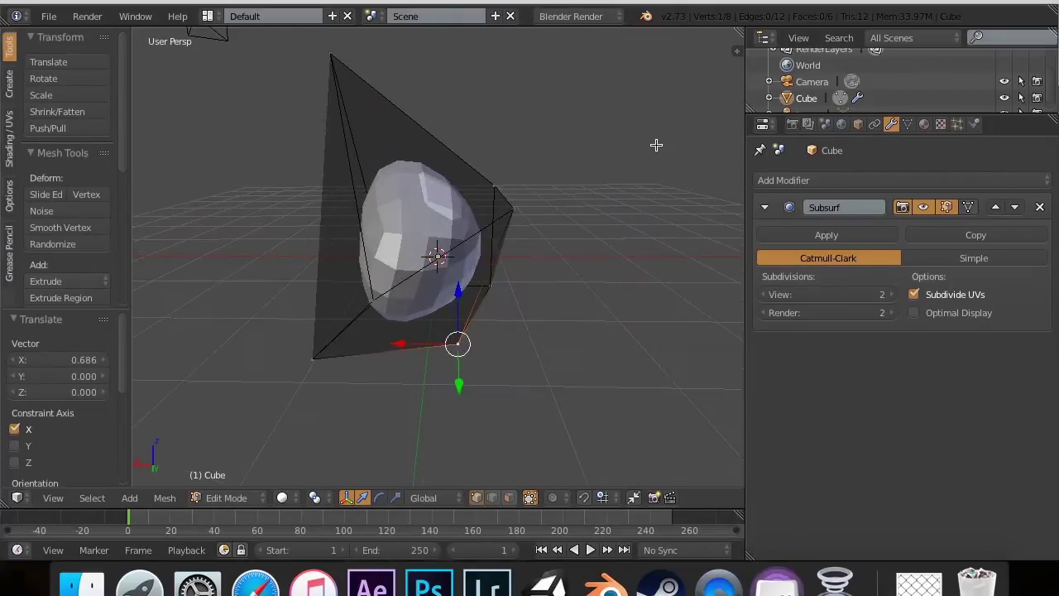
{"action": "scroll", "coordinate": [656, 145], "scroll_direction": "left", "scroll_amount": 8}
{"action": "scroll", "coordinate": [477, 221], "scroll_direction": "left", "scroll_amount": 3}
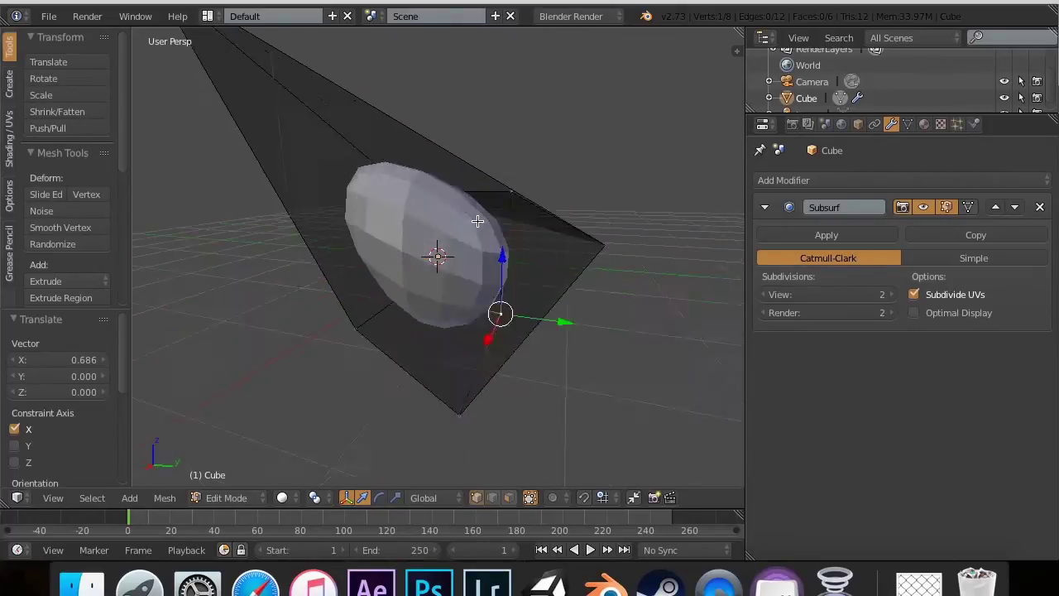
{"action": "scroll", "coordinate": [477, 221], "scroll_direction": "right", "scroll_amount": 15}
{"action": "scroll", "coordinate": [477, 221], "scroll_direction": "right", "scroll_amount": 10}
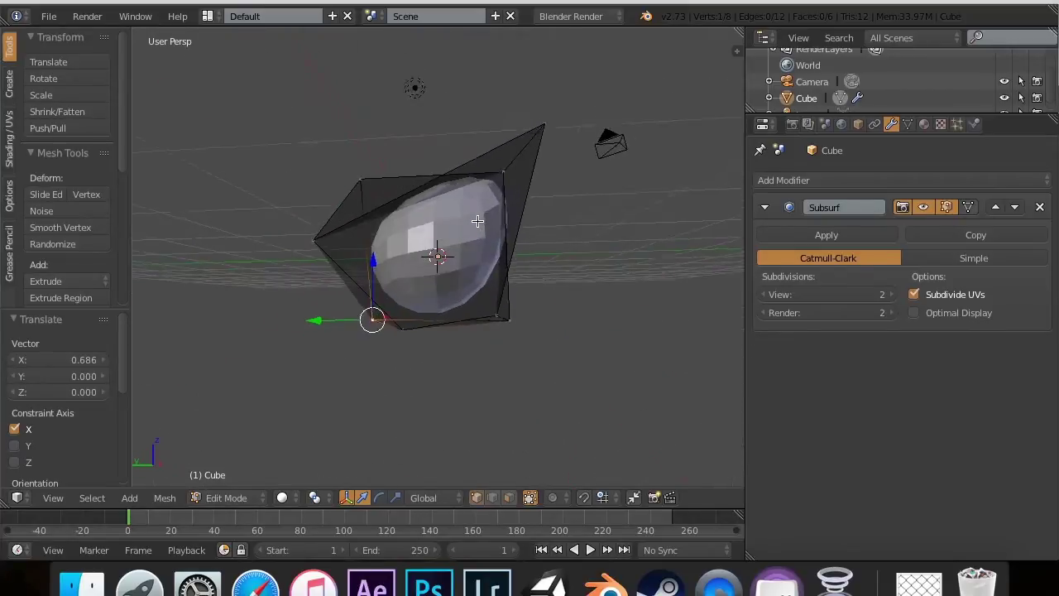
{"action": "scroll", "coordinate": [477, 221], "scroll_direction": "right", "scroll_amount": 10}
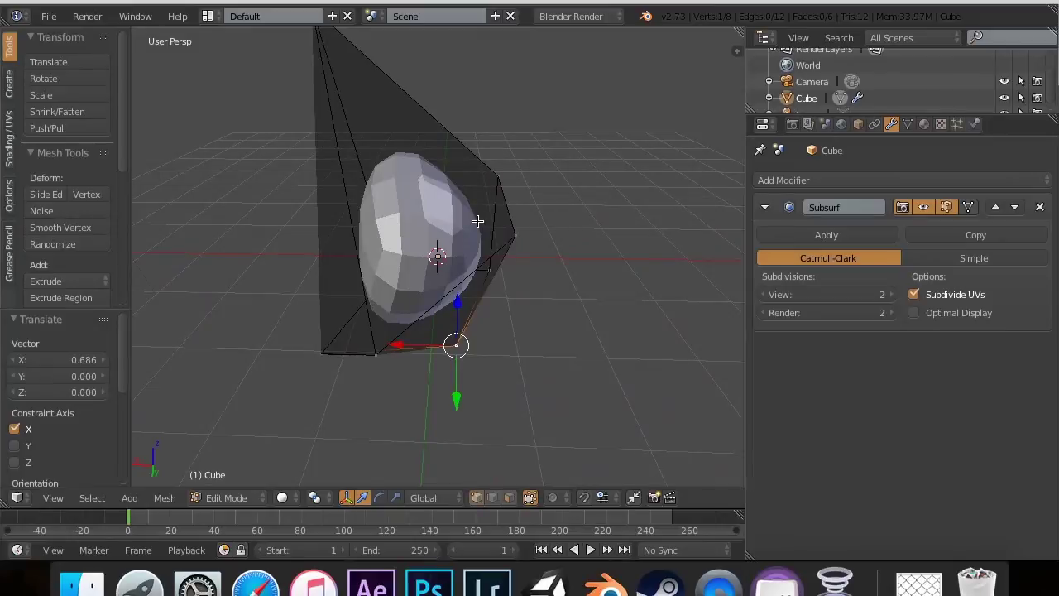
Select the entire cage, subdivide it with one cut, and return to Object Mode
{"action": "key", "text": "a"}
{"action": "key", "text": "a"}
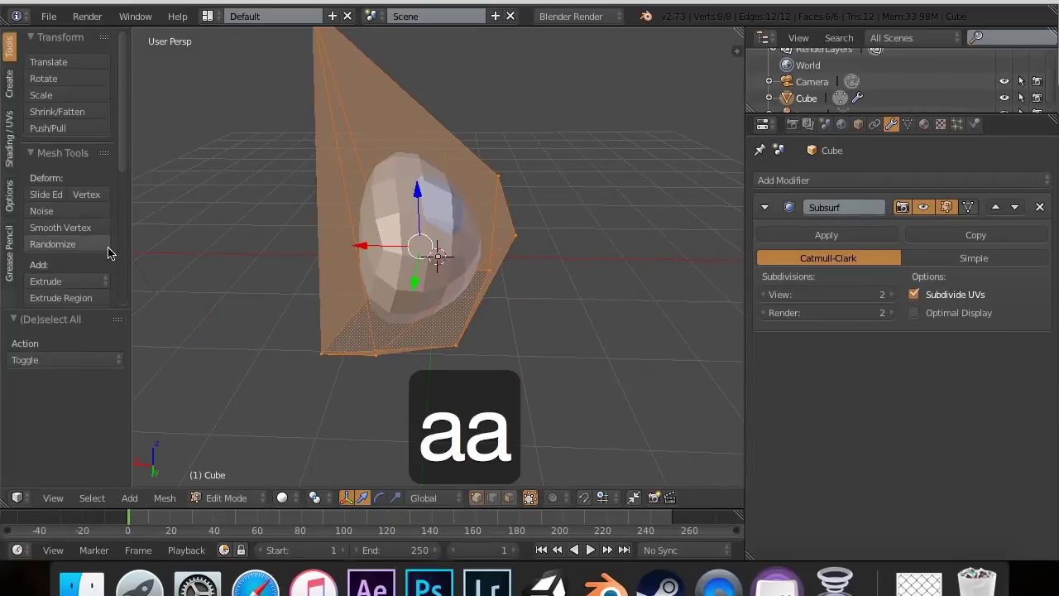
{"action": "scroll", "coordinate": [66, 262], "scroll_direction": "down", "scroll_amount": 5}
{"action": "left_click", "coordinate": [51, 243]}
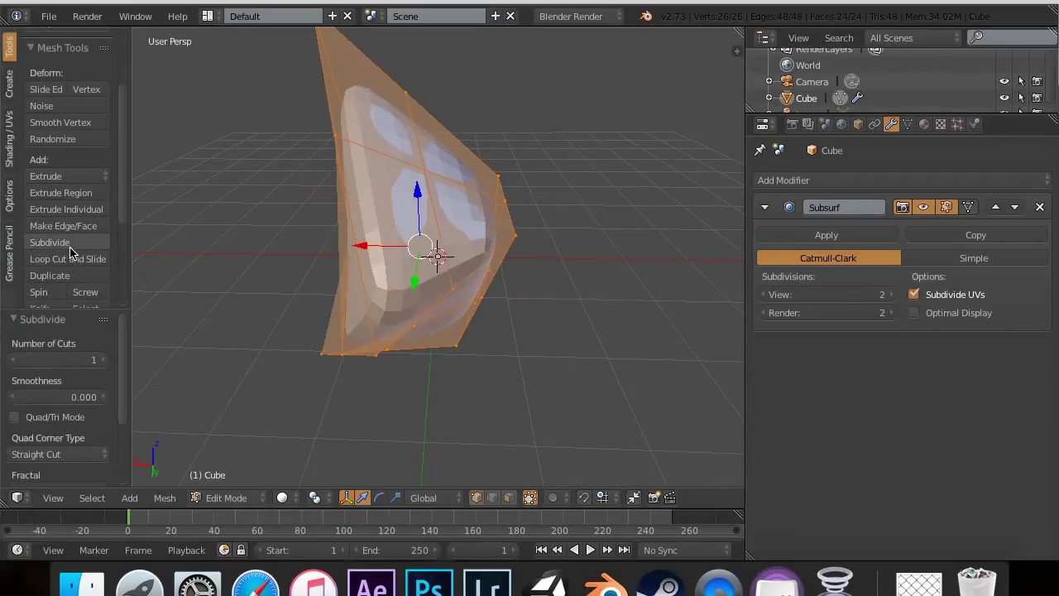
{"action": "key", "text": "Tab"}
View the smoothed object from all around and rotate it 180 degrees about the X axis
{"action": "scroll", "coordinate": [423, 275], "scroll_direction": "left", "scroll_amount": 10}
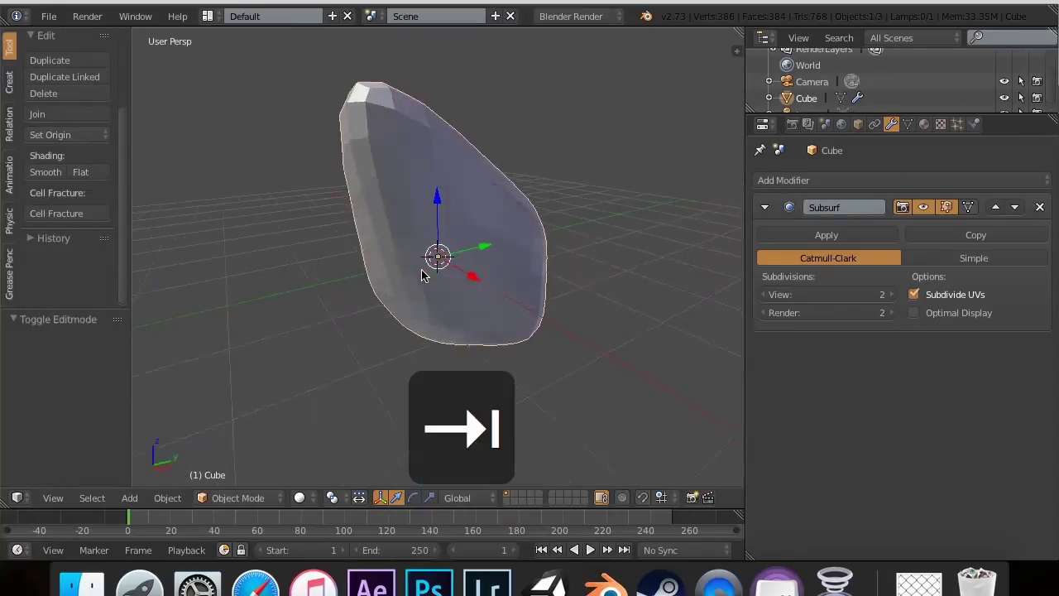
{"action": "scroll", "coordinate": [421, 275], "scroll_direction": "left", "scroll_amount": 15}
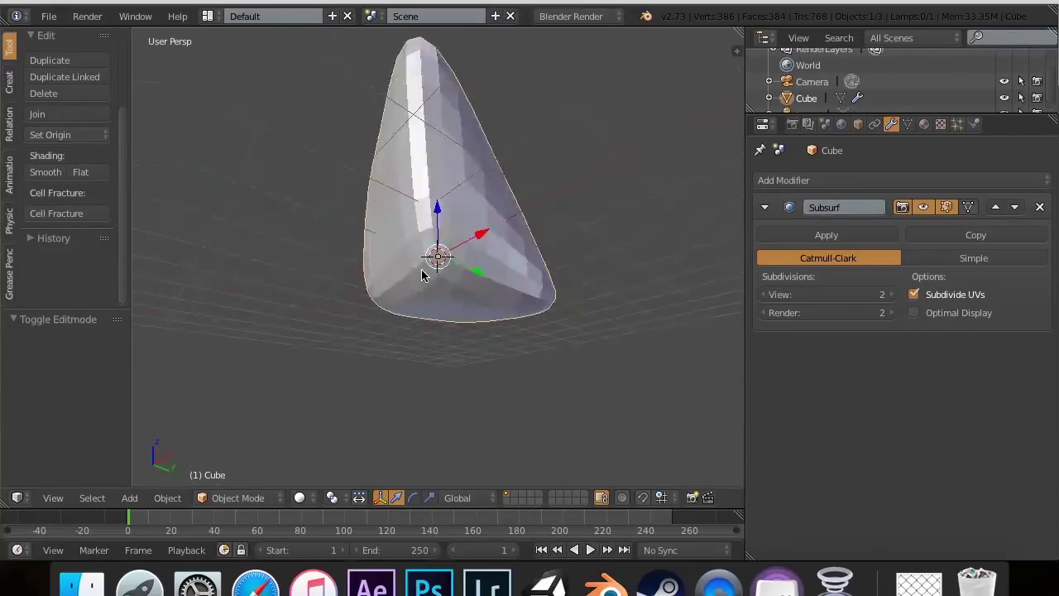
{"action": "scroll", "coordinate": [422, 276], "scroll_direction": "left", "scroll_amount": 8}
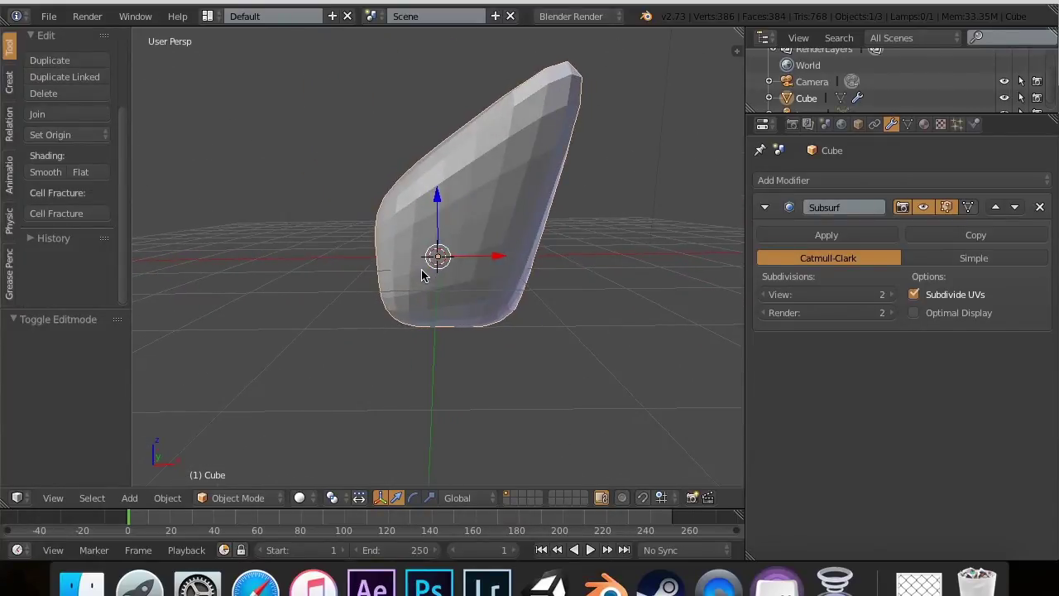
{"action": "key", "text": "r"}
{"action": "type", "text": "x"}
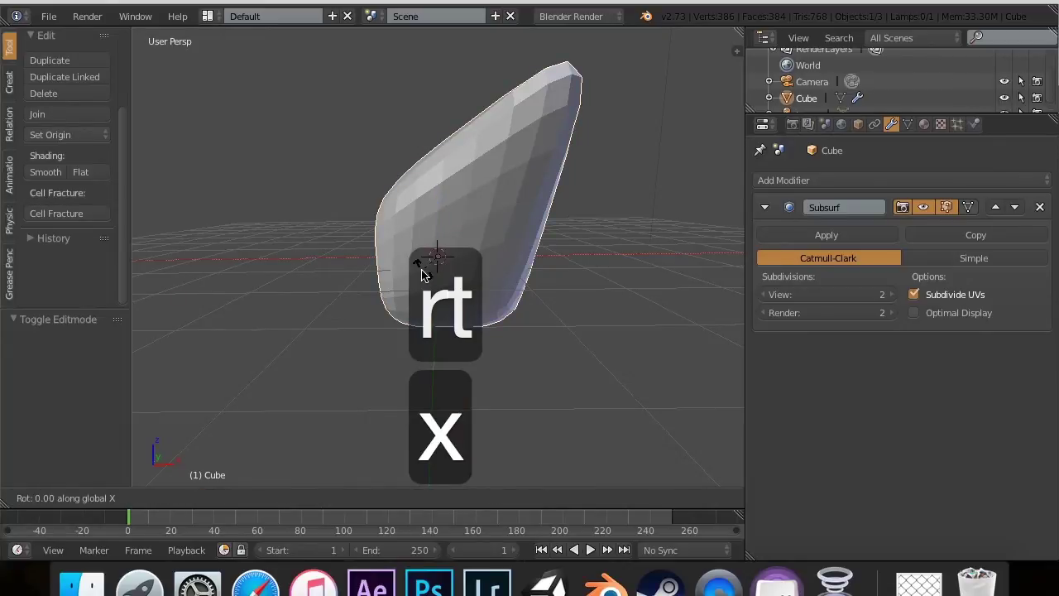
{"action": "type", "text": "180"}
{"action": "key", "text": "Return"}
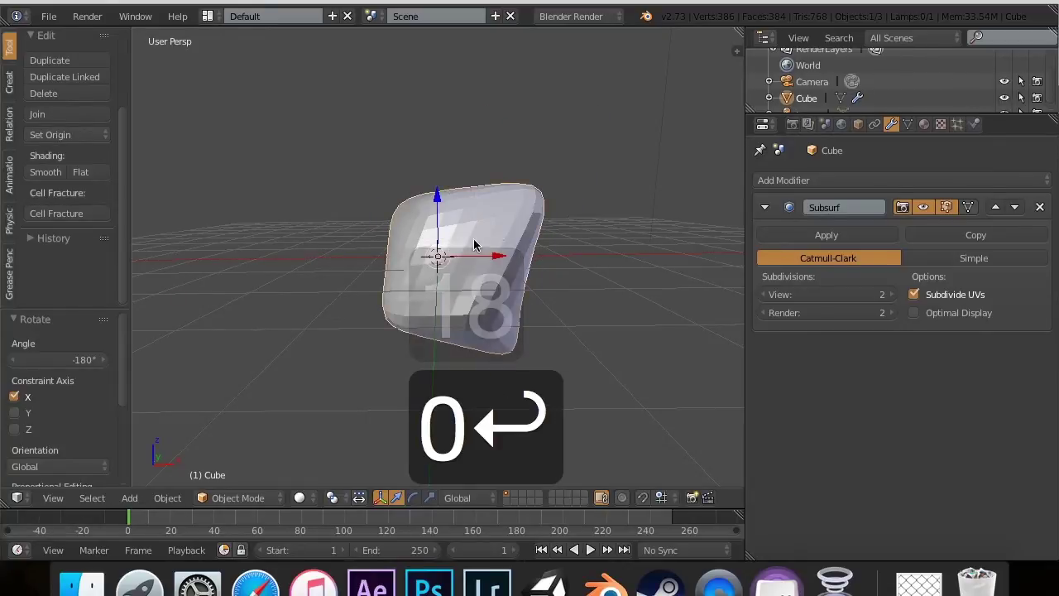
Rotate the object about 31 degrees more around the X axis so that its long side lies nearly flat
{"action": "scroll", "coordinate": [506, 223], "scroll_direction": "right", "scroll_amount": 10}
{"action": "scroll", "coordinate": [505, 223], "scroll_direction": "left", "scroll_amount": 8}
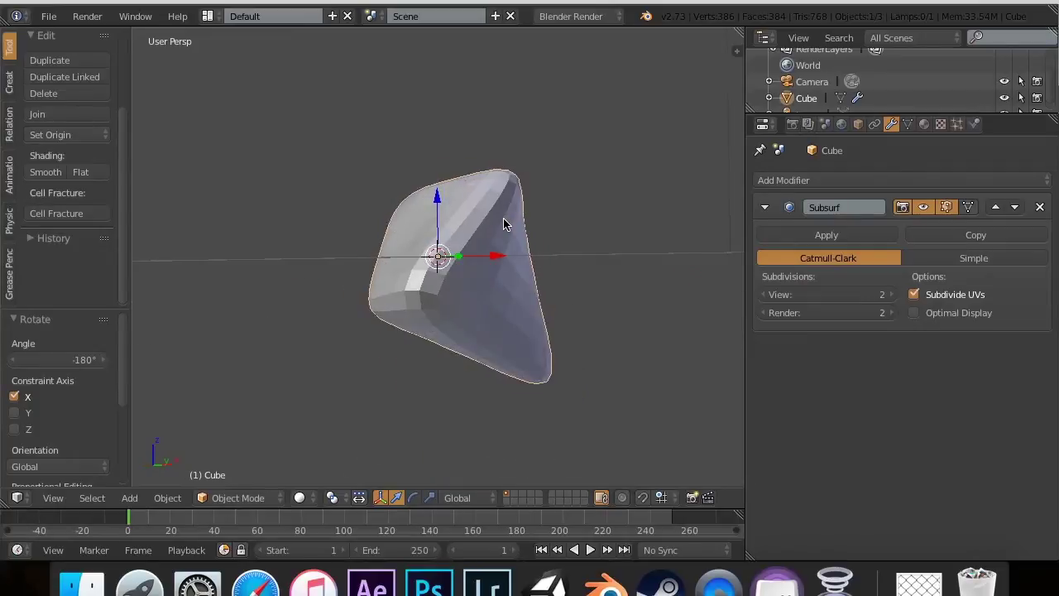
{"action": "scroll", "coordinate": [504, 223], "scroll_direction": "down", "scroll_amount": 3}
{"action": "key", "text": "r"}
{"action": "key", "text": "x"}
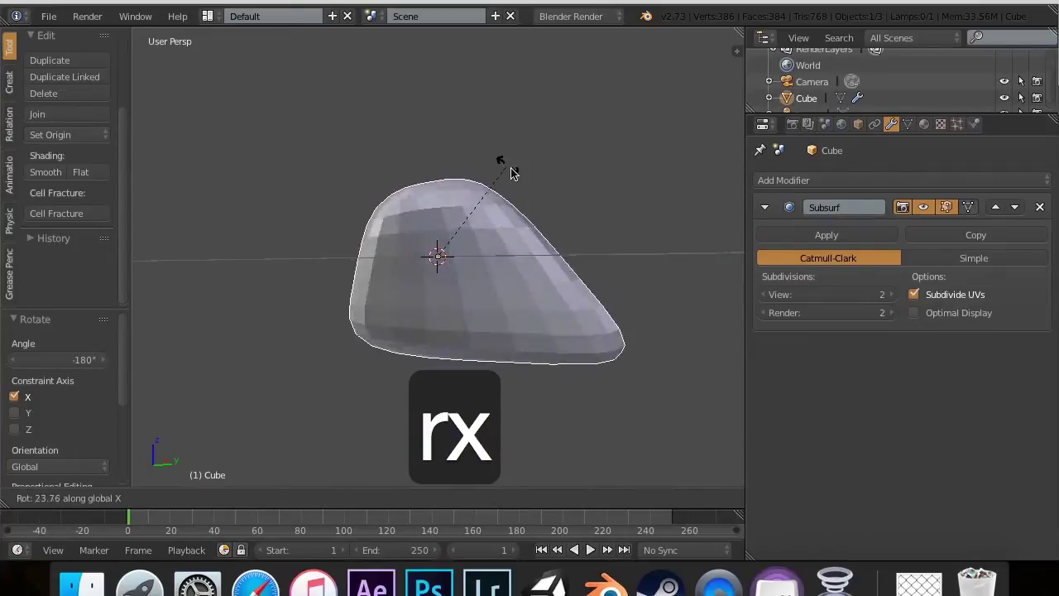
{"action": "left_click", "coordinate": [497, 153]}
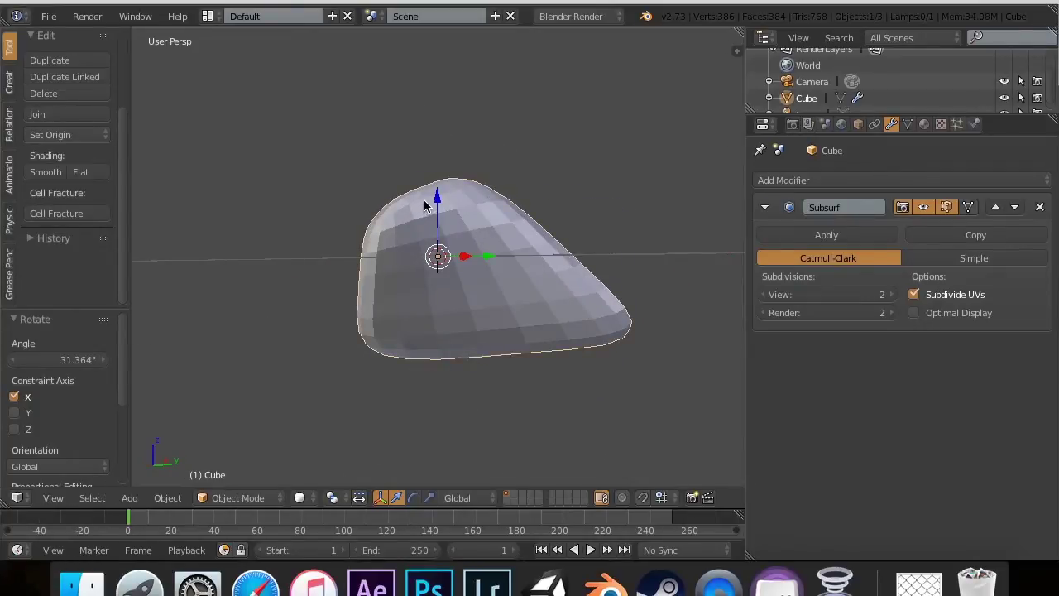
Move the object upward by about 1.45 in Z, with shifts of about -0.24 in X and -0.57 in Y
{"action": "key", "text": "g"}
{"action": "left_click", "coordinate": [382, 116]}
{"action": "scroll", "coordinate": [383, 117], "scroll_direction": "up", "scroll_amount": 3}
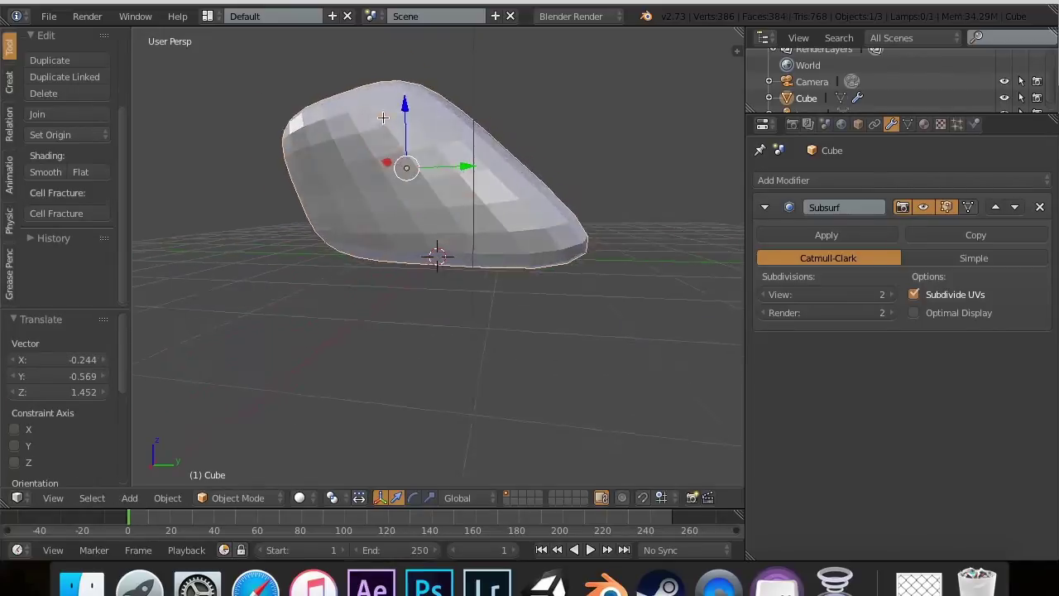
Switch to Edit Mode and raise one upper vertex of the subdivided cage about 1.15 along Z
{"action": "key", "text": "Tab"}
{"action": "right_click", "coordinate": [417, 54]}
{"action": "left_click_drag", "start_coordinate": [459, 41], "coordinate": [554, 20]}
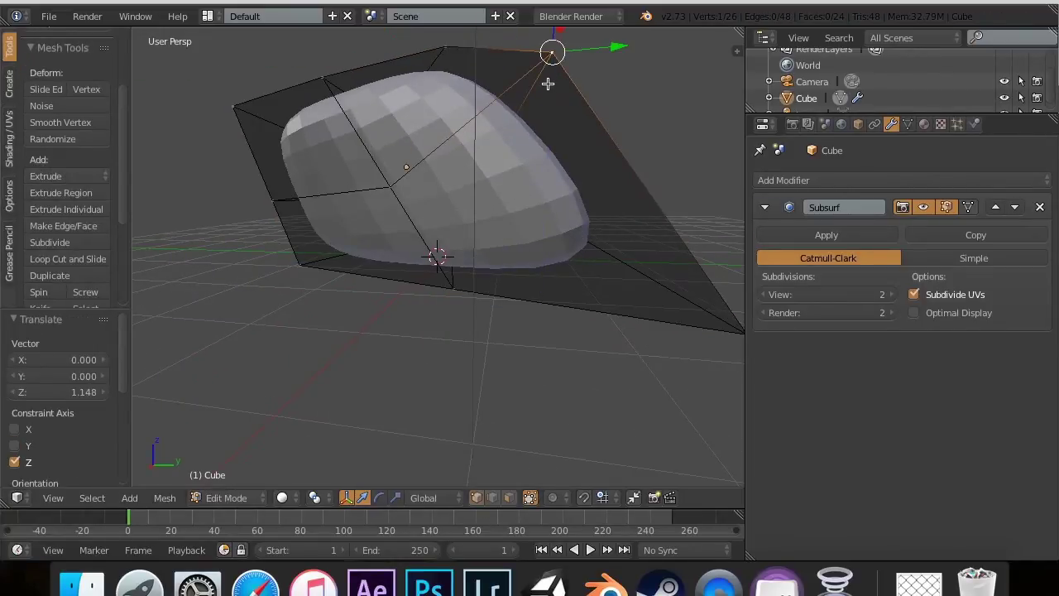
Lower the selected vertex about 1.55 along Z and shift it about -1.71 along Y, denting the surface inward
{"action": "key", "text": "g"}
{"action": "key", "text": "z"}
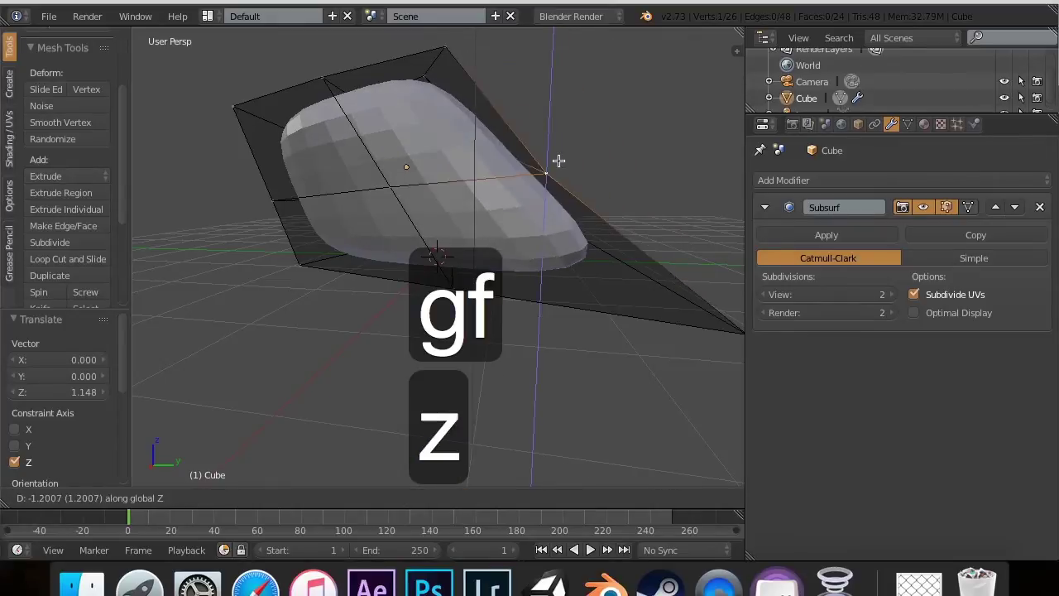
{"action": "left_click", "coordinate": [544, 203]}
{"action": "key", "text": "g"}
{"action": "key", "text": "y"}
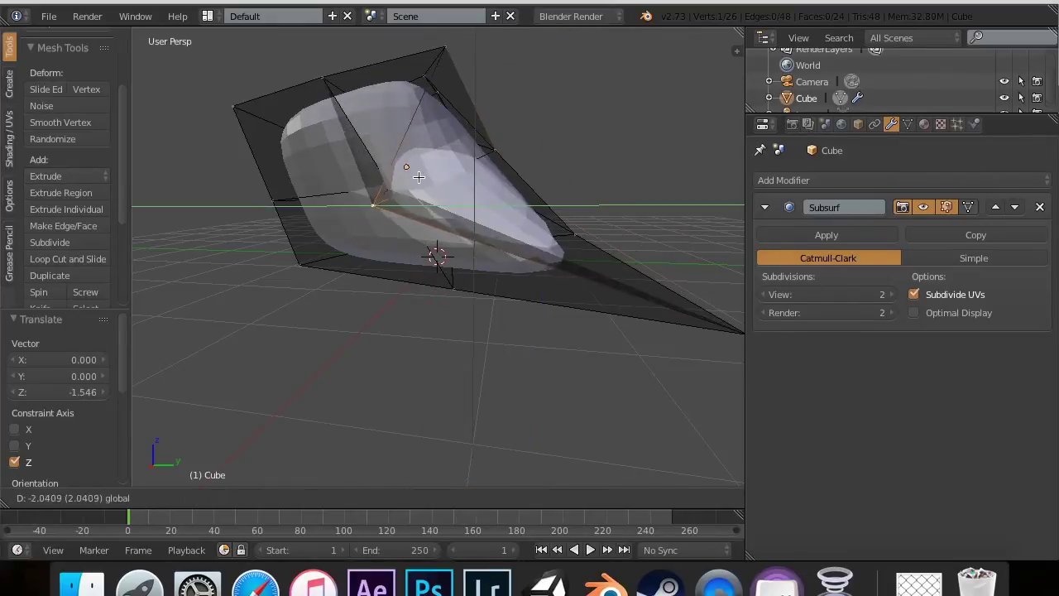
{"action": "left_click", "coordinate": [442, 180]}
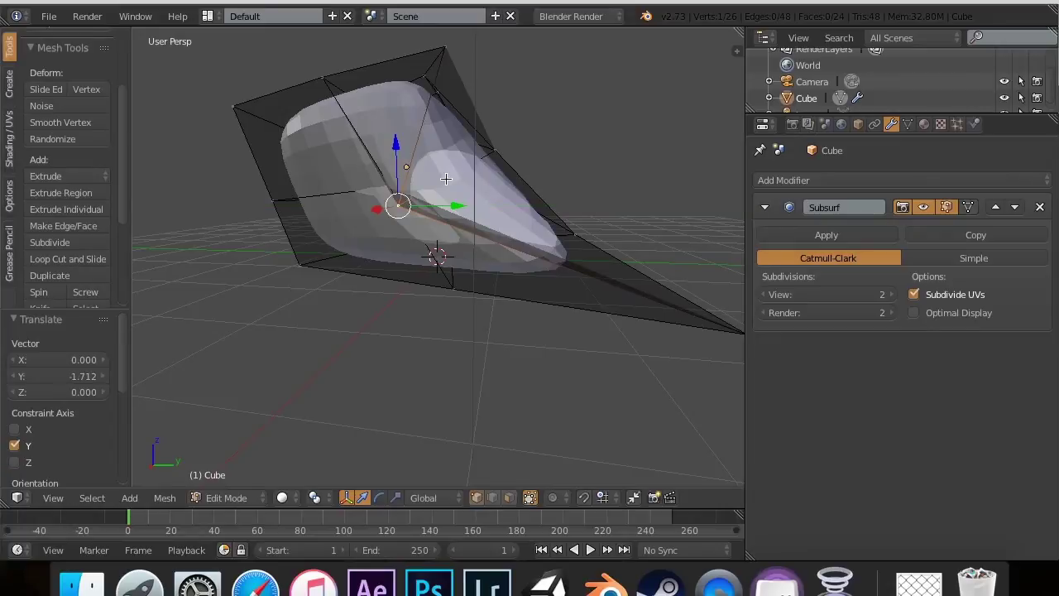
Check the shape in Object Mode and, back in Edit Mode, push a vertex on another side inward about 2.2 along X
{"action": "key", "text": "Tab"}
{"action": "scroll", "coordinate": [448, 183], "scroll_direction": "right", "scroll_amount": 20}
{"action": "scroll", "coordinate": [455, 176], "scroll_direction": "left", "scroll_amount": 5}
{"action": "key", "text": "Tab"}
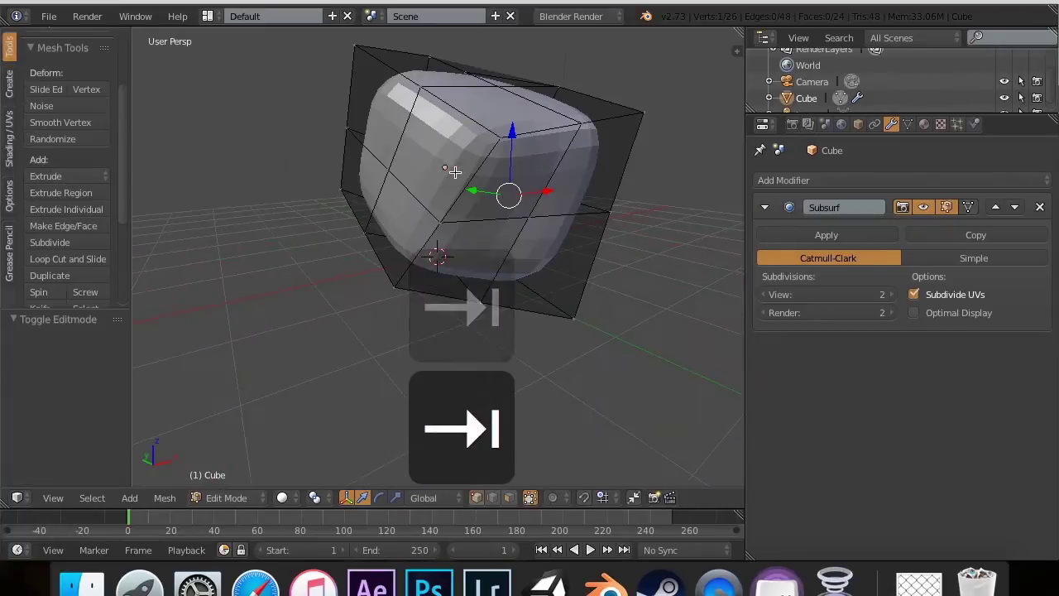
{"action": "key", "text": "g"}
{"action": "key", "text": "x"}
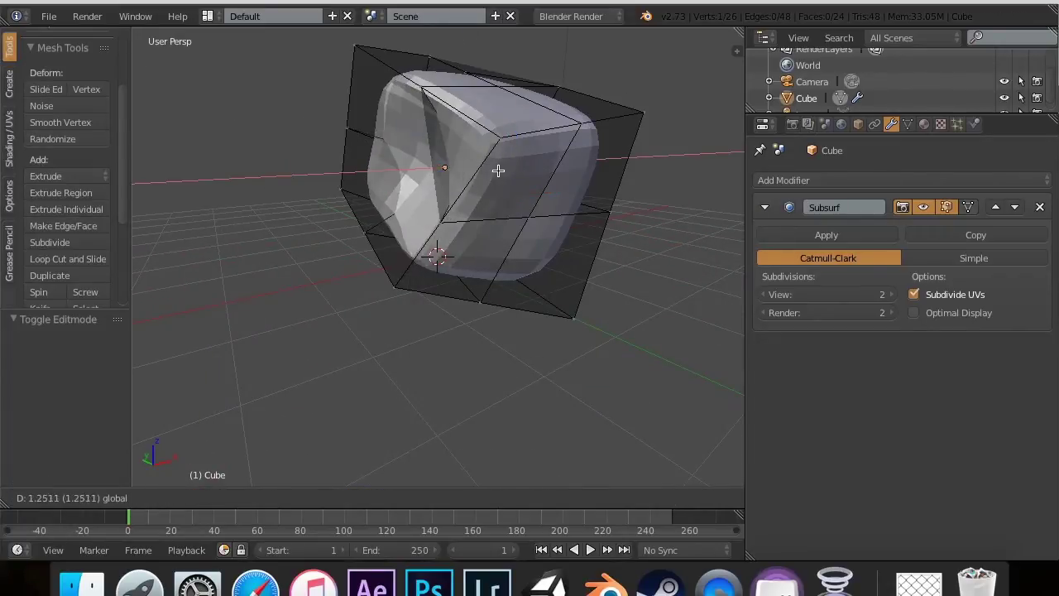
{"action": "left_click", "coordinate": [507, 142]}
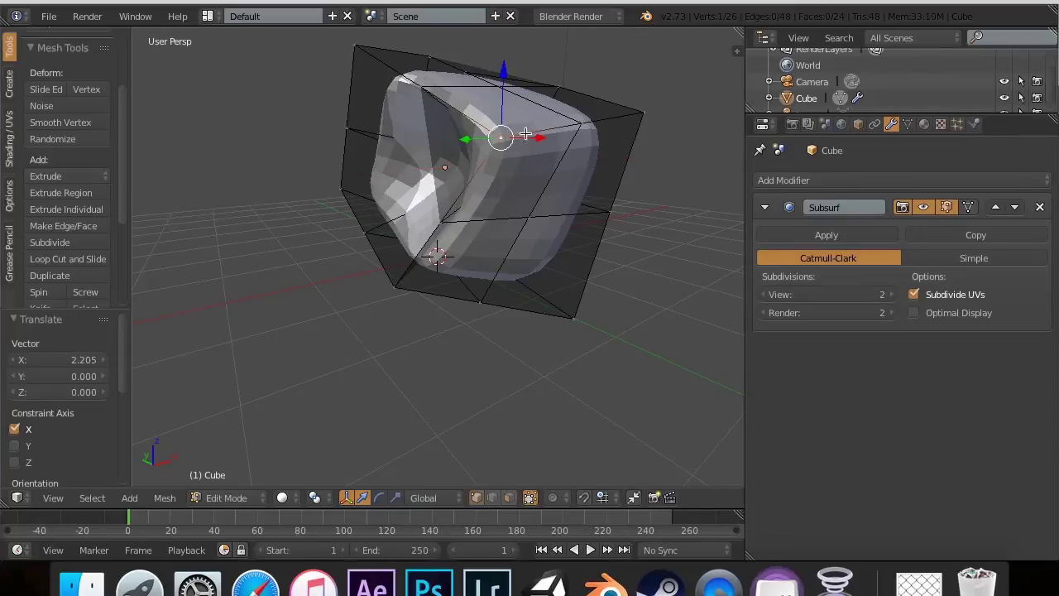
Reposition the neighbouring vertex by moving it about 1.32 along X, shifting it freely, and sliding it along Y
{"action": "left_click_drag", "start_coordinate": [534, 138], "coordinate": [618, 144]}
{"action": "key", "text": "g"}
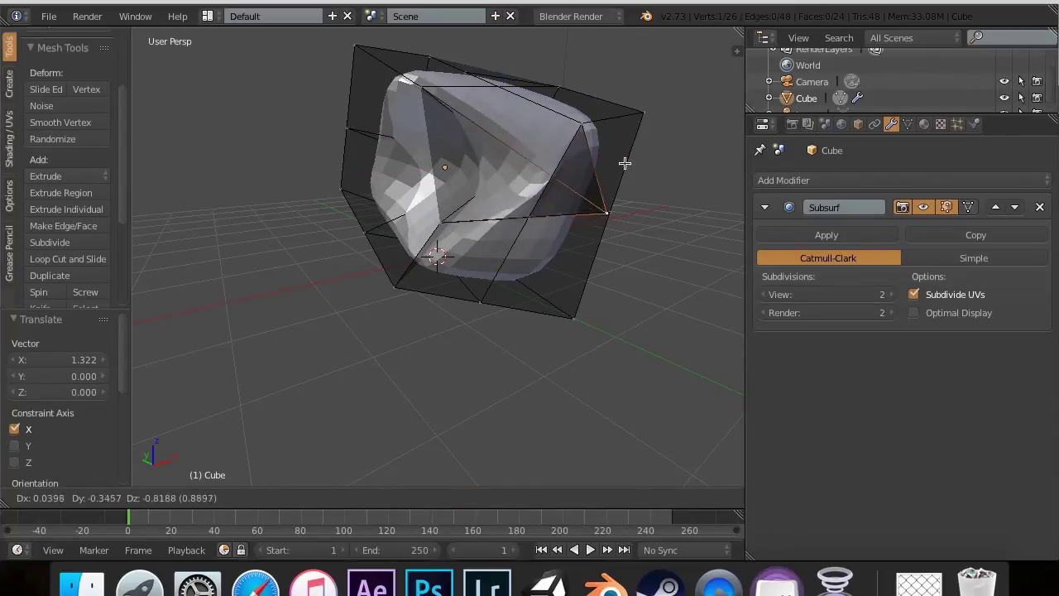
{"action": "left_click", "coordinate": [538, 120]}
{"action": "key", "text": "g"}
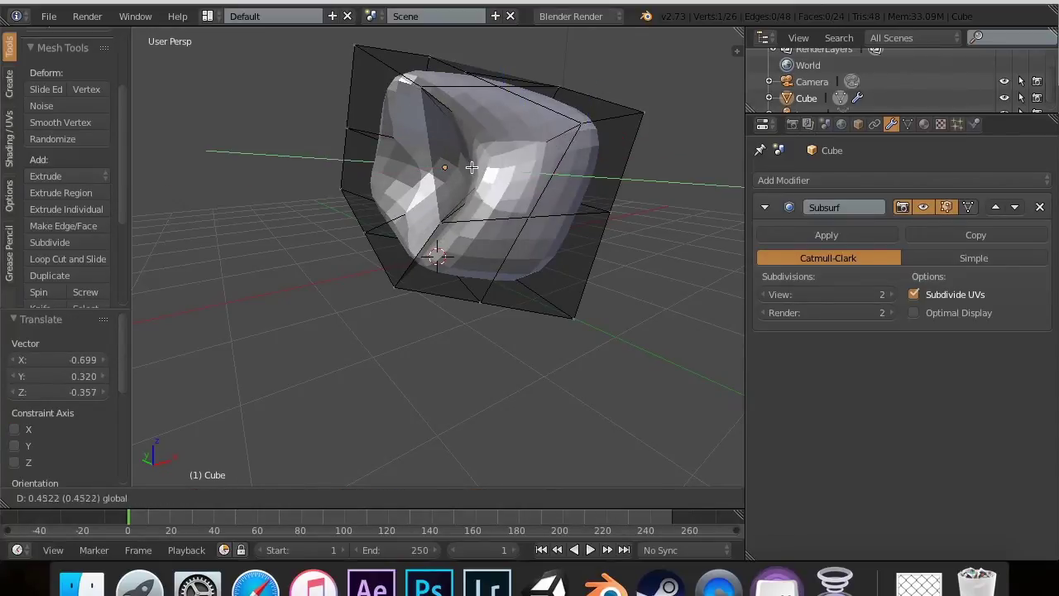
{"action": "left_click", "coordinate": [535, 170]}
View the result in Object Mode and, back in Edit Mode, lower the cage's top vertex about 1.45 along Z
{"action": "key", "text": "Tab"}
{"action": "scroll", "coordinate": [536, 171], "scroll_direction": "left", "scroll_amount": 15}
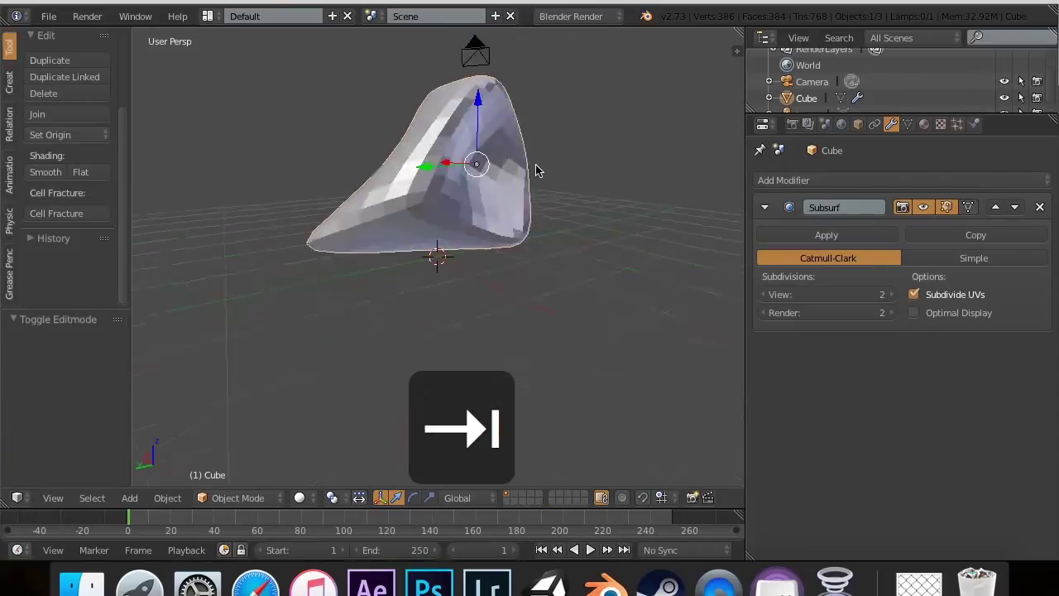
{"action": "key", "text": "Tab"}
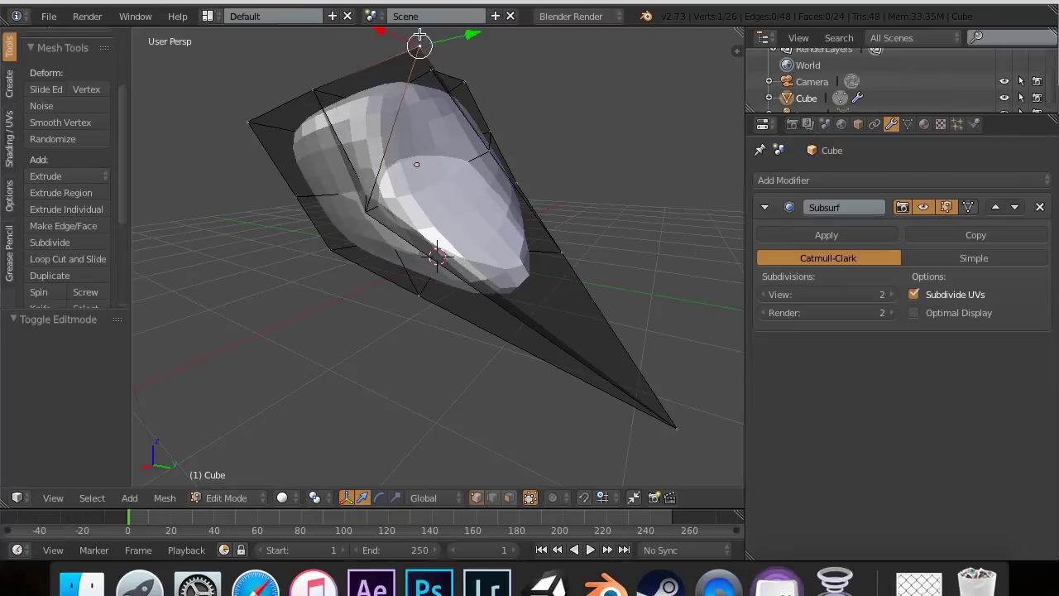
{"action": "key", "text": "g"}
{"action": "key", "text": "f"}
{"action": "key", "text": "z"}
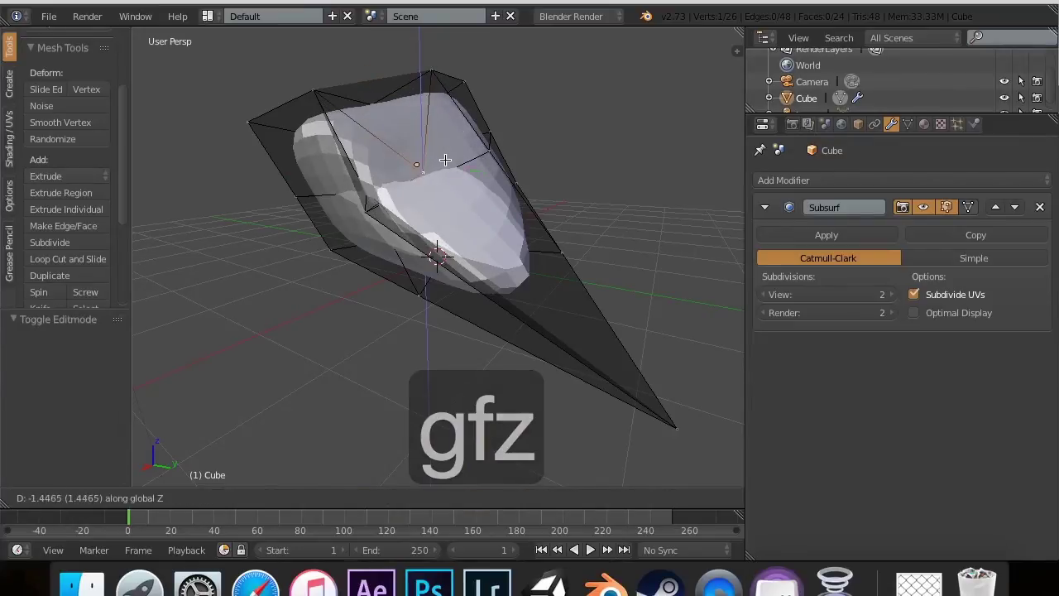
{"action": "left_click", "coordinate": [445, 159]}
Move the cage's upper vertex about 0.26 along X, 0.09 along Y and -0.58 along Z, and shift the bottom corner vertex inward
{"action": "scroll", "coordinate": [444, 160], "scroll_direction": "left", "scroll_amount": 10}
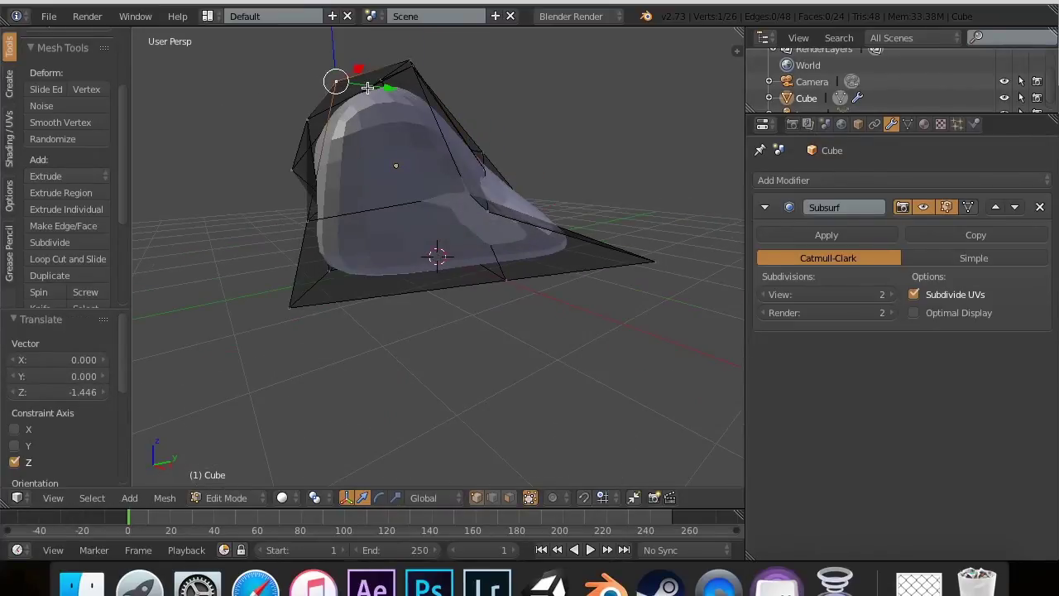
{"action": "key", "text": "g"}
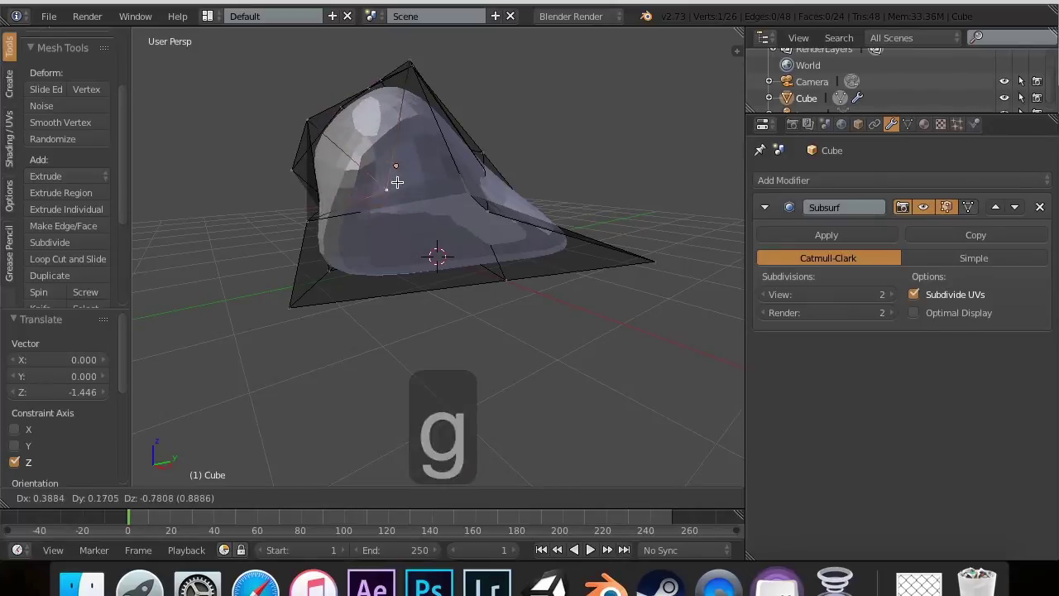
{"action": "left_click", "coordinate": [398, 169]}
{"action": "key", "text": "g"}
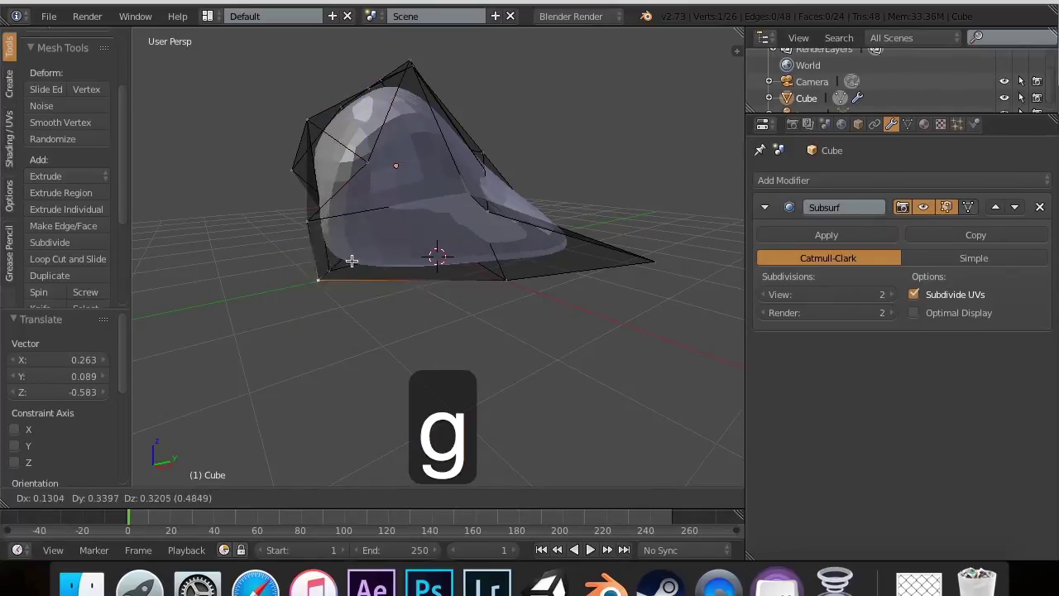
{"action": "left_click", "coordinate": [388, 240]}
Return to Object Mode and view the sculpted shape from several sides
{"action": "key", "text": "Tab"}
{"action": "scroll", "coordinate": [388, 240], "scroll_direction": "right", "scroll_amount": 15}
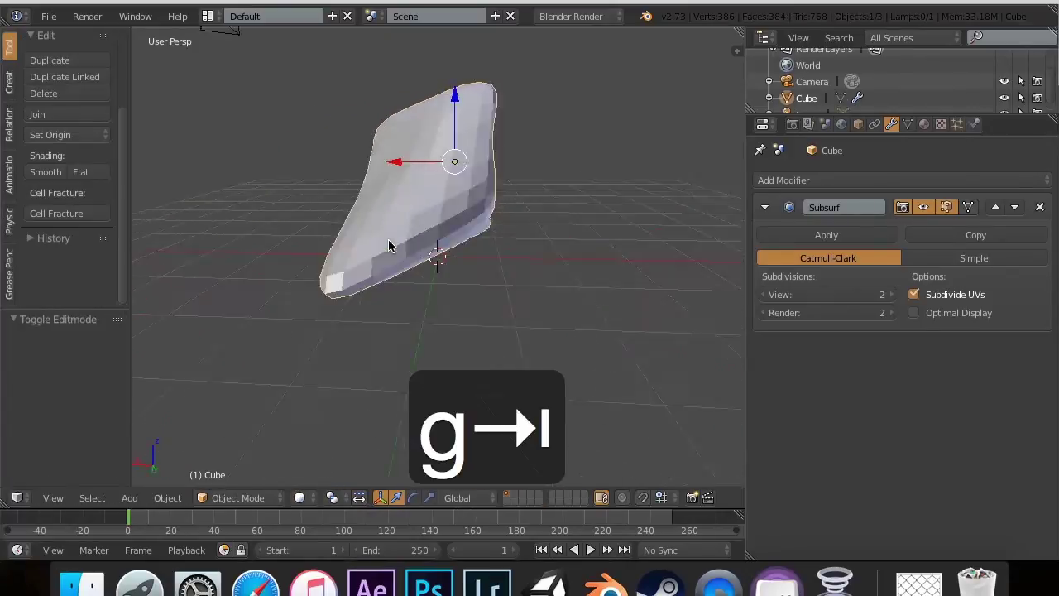
{"action": "scroll", "coordinate": [388, 240], "scroll_direction": "right", "scroll_amount": 10}
{"action": "scroll", "coordinate": [399, 199], "scroll_direction": "left", "scroll_amount": 12}
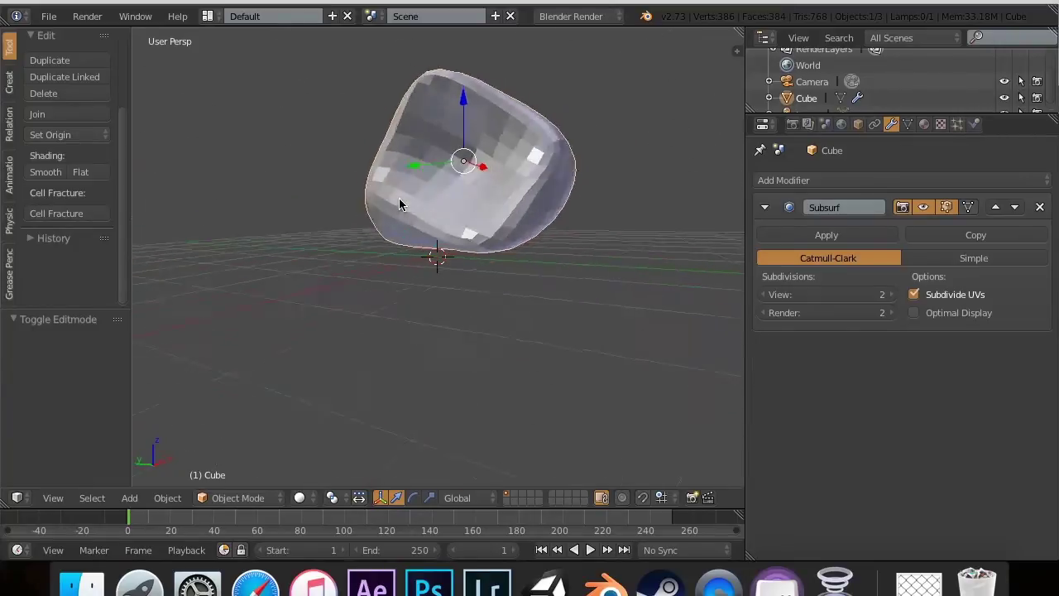
{"action": "scroll", "coordinate": [400, 203], "scroll_direction": "down", "scroll_amount": 5}
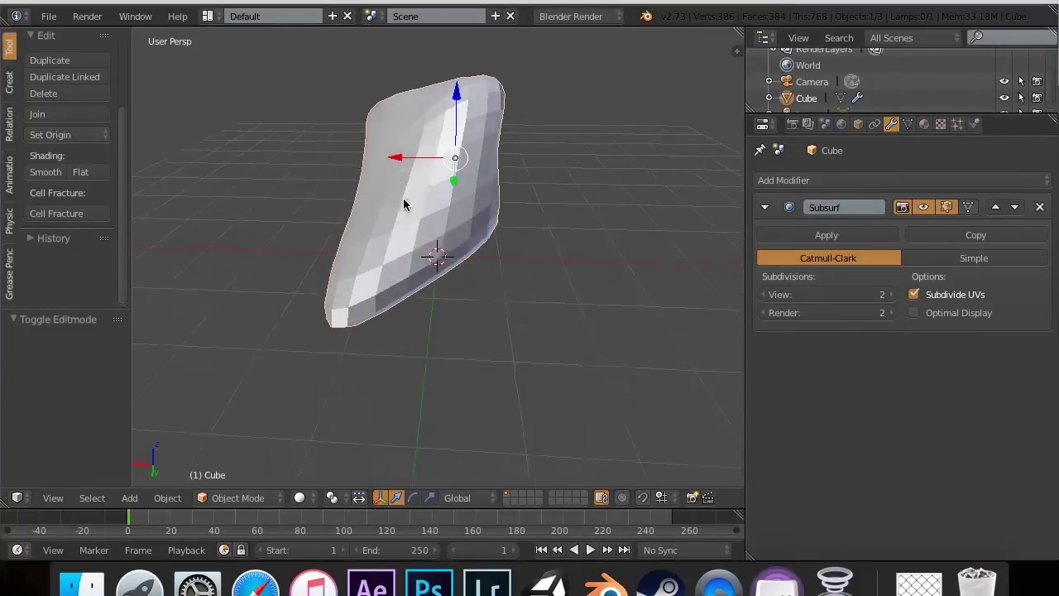
Set the Subsurf modifier's View subdivisions to 1 and inspect the coarser, faceted shape from all around
{"action": "left_click", "coordinate": [760, 295]}
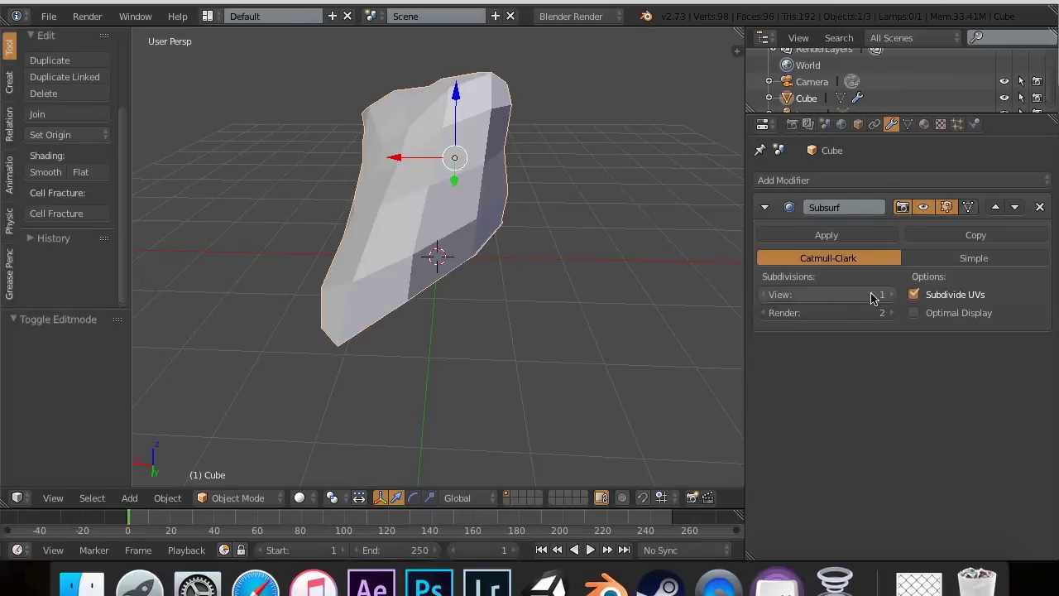
{"action": "scroll", "coordinate": [571, 248], "scroll_direction": "left", "scroll_amount": 12}
{"action": "scroll", "coordinate": [571, 248], "scroll_direction": "down", "scroll_amount": 6}
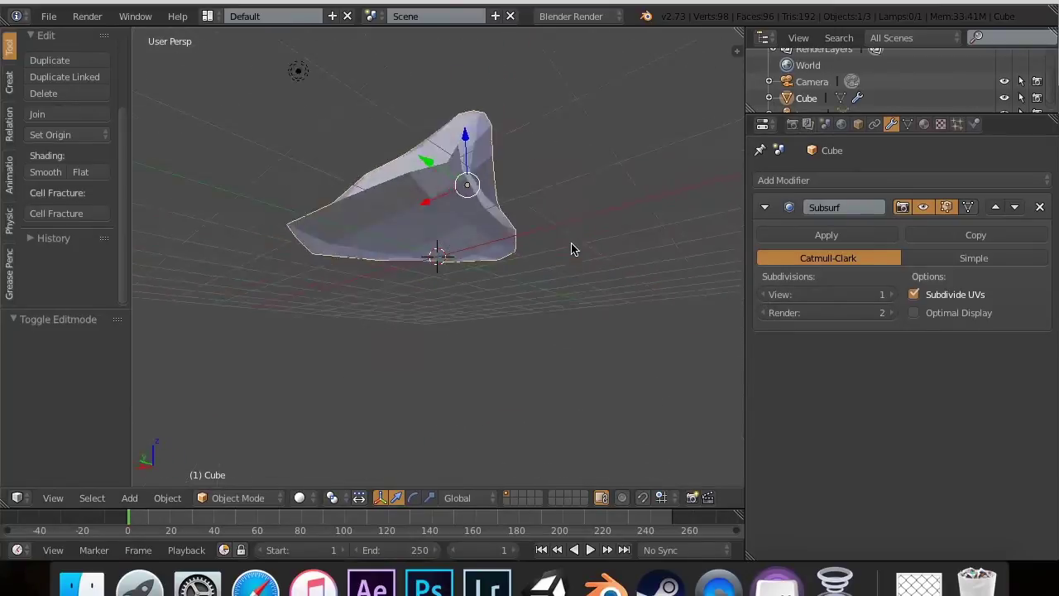
{"action": "scroll", "coordinate": [571, 249], "scroll_direction": "left", "scroll_amount": 20}
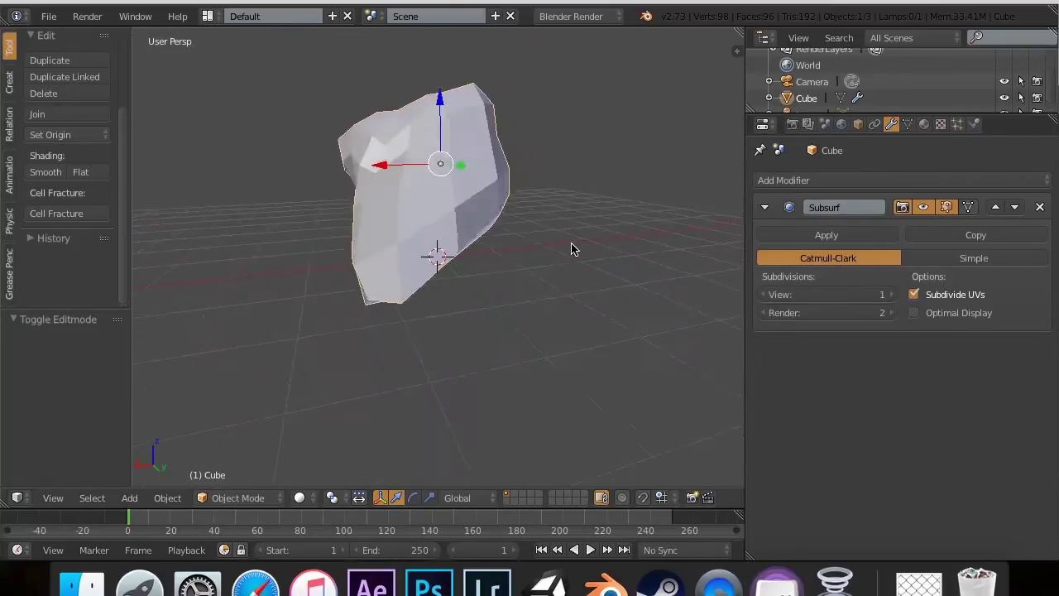
{"action": "scroll", "coordinate": [571, 249], "scroll_direction": "left", "scroll_amount": 7}
{"action": "scroll", "coordinate": [598, 248], "scroll_direction": "left", "scroll_amount": 12}
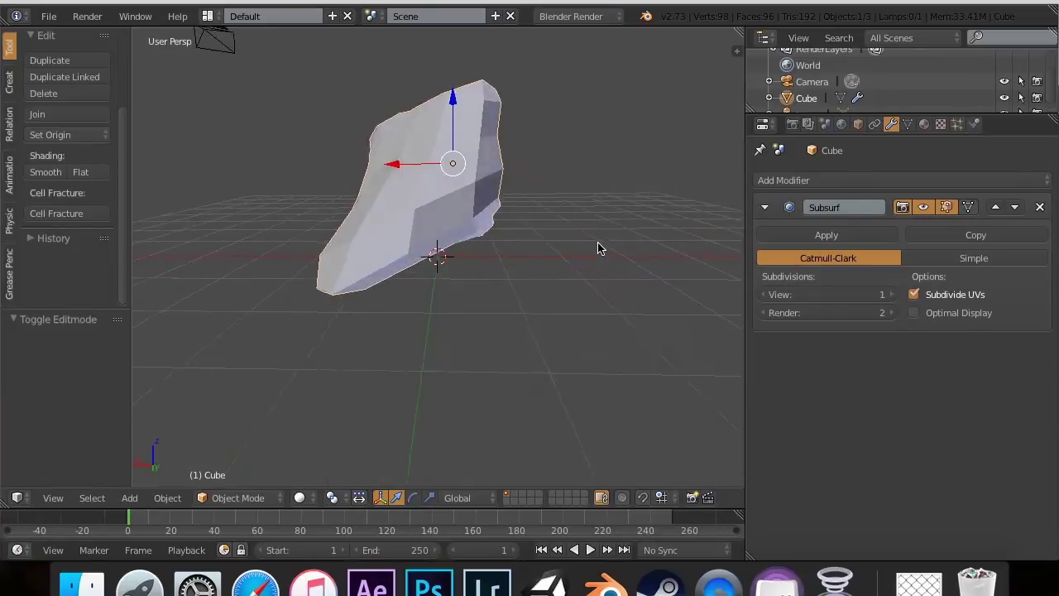
{"action": "scroll", "coordinate": [599, 249], "scroll_direction": "right", "scroll_amount": 10}
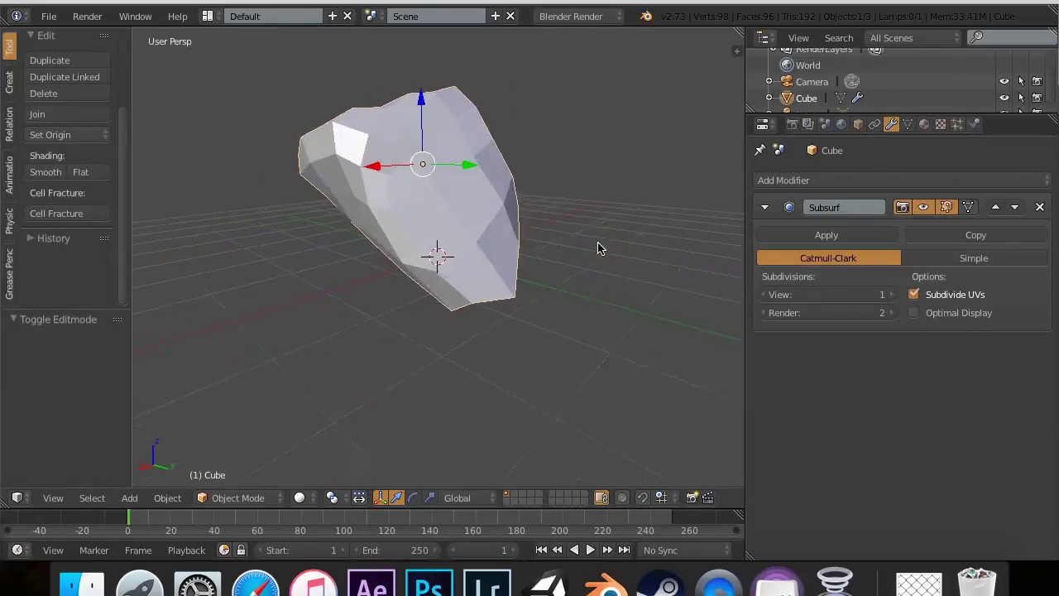
{"action": "scroll", "coordinate": [600, 248], "scroll_direction": "right", "scroll_amount": 8}
{"action": "scroll", "coordinate": [421, 263], "scroll_direction": "right", "scroll_amount": 10}
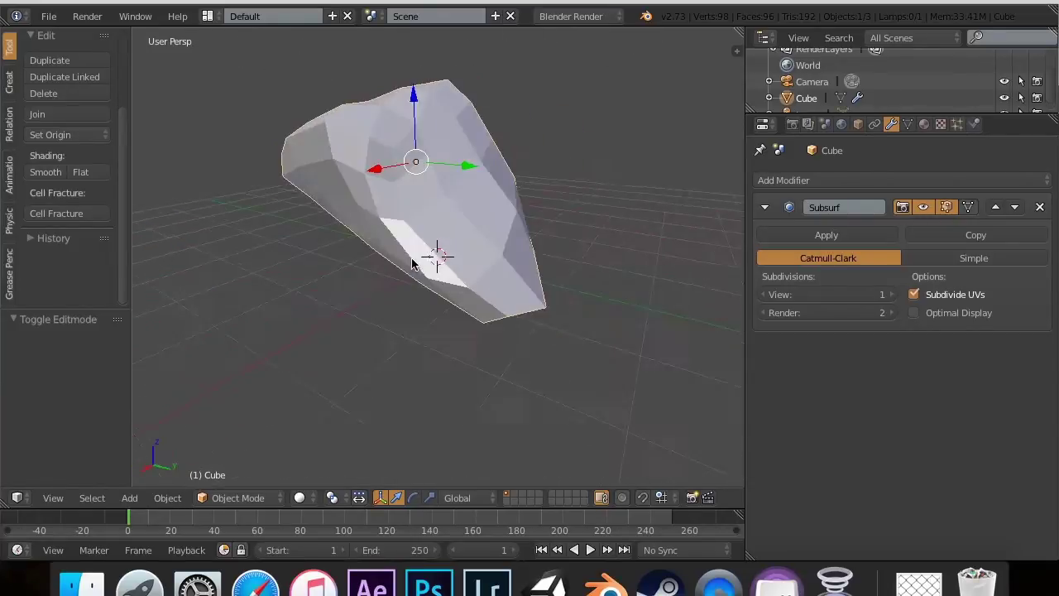
Set the Subsurf subdivisions to View 0 and Render 1 to show the bare cage, and restore View 1 and Render 2
{"action": "left_click", "coordinate": [760, 296]}
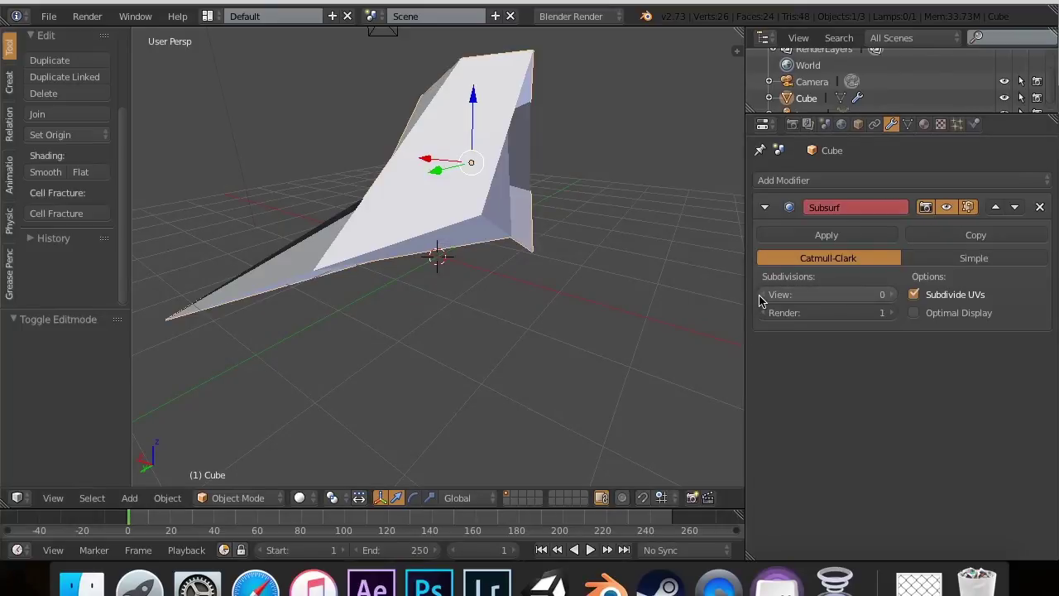
{"action": "scroll", "coordinate": [513, 260], "scroll_direction": "right", "scroll_amount": 10}
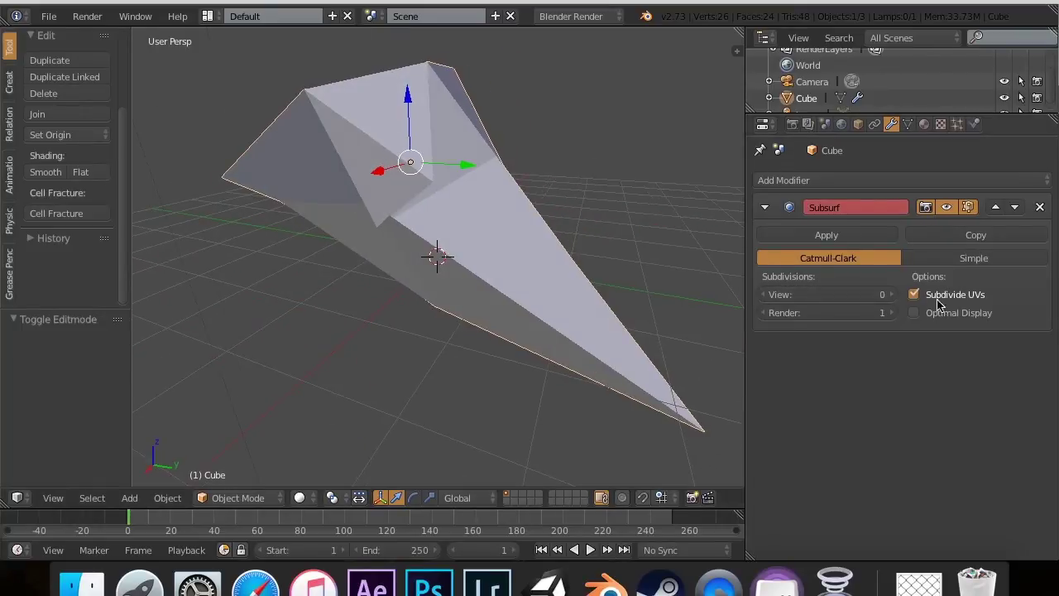
{"action": "left_click", "coordinate": [891, 295]}
{"action": "left_click", "coordinate": [891, 312]}
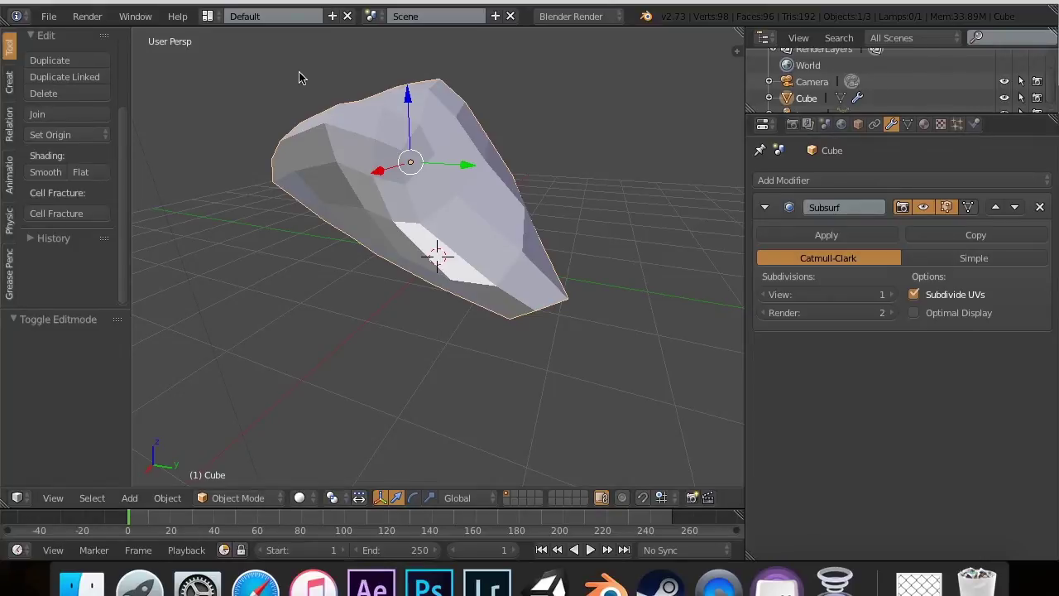
Raise the Subsurf View subdivisions to 3 and apply smooth shading to the object
{"action": "left_click", "coordinate": [893, 295]}
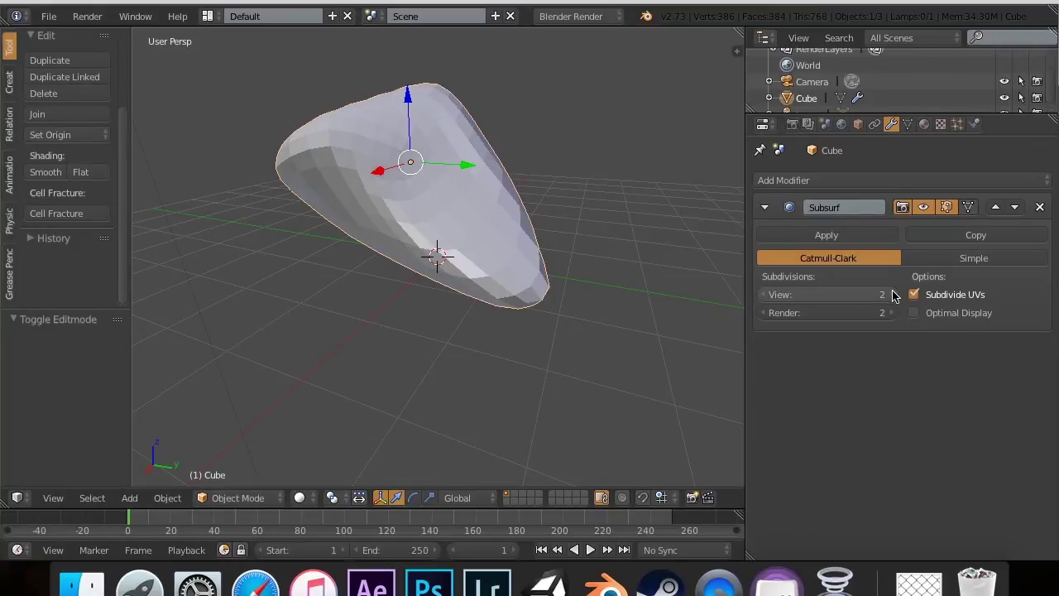
{"action": "left_click", "coordinate": [893, 296]}
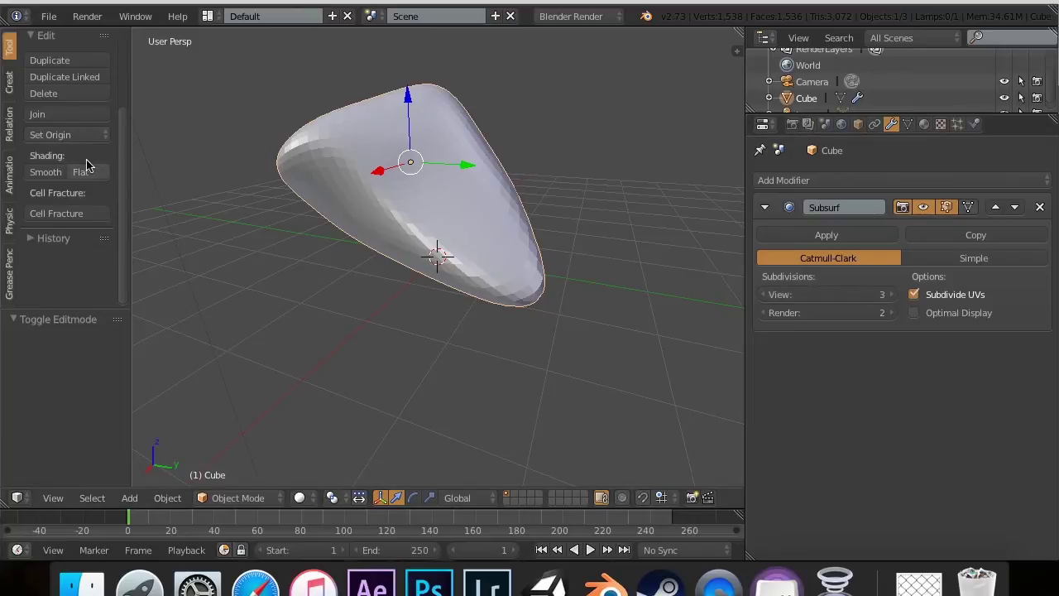
{"action": "scroll", "coordinate": [88, 225], "scroll_direction": "up", "scroll_amount": 1}
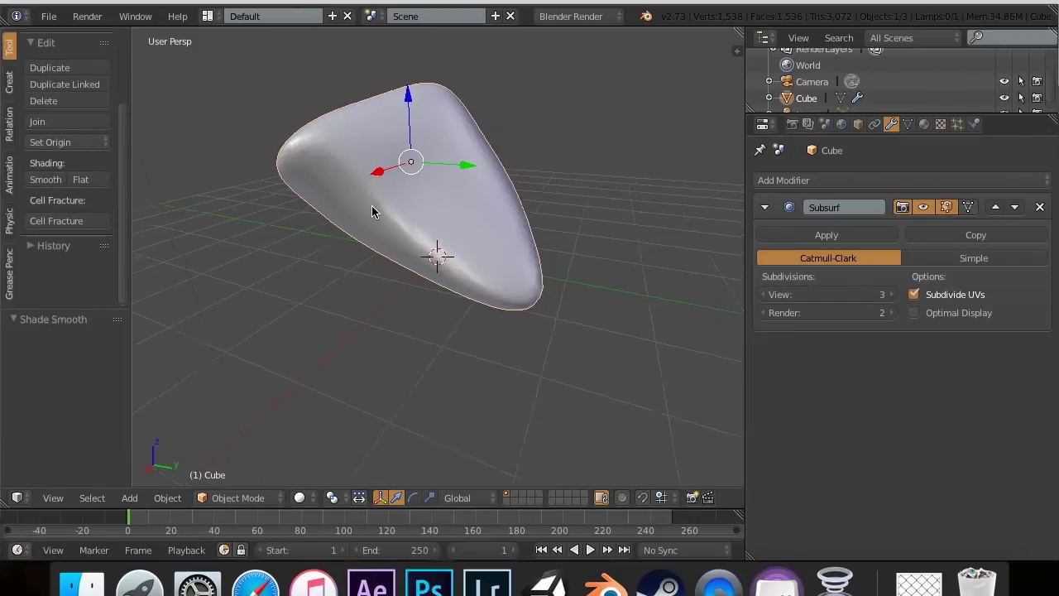
{"action": "scroll", "coordinate": [371, 206], "scroll_direction": "right", "scroll_amount": 10}
{"action": "scroll", "coordinate": [372, 205], "scroll_direction": "right", "scroll_amount": 5}
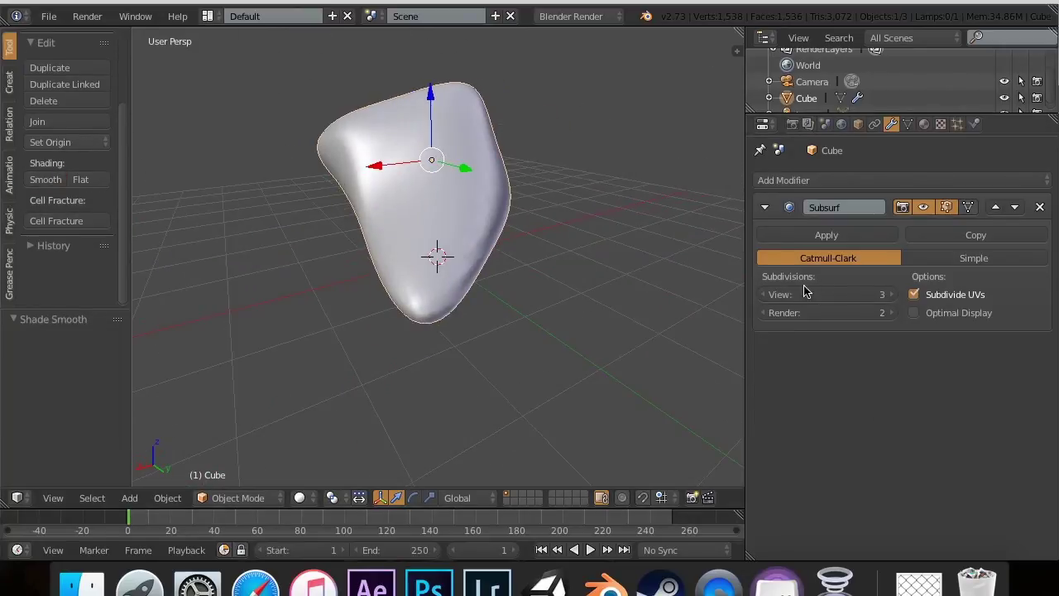
Lower the Subsurf View subdivisions to 1 and inspect the smooth-shaded shape from several angles
{"action": "left_click", "coordinate": [762, 296]}
{"action": "left_click", "coordinate": [762, 296]}
{"action": "scroll", "coordinate": [552, 267], "scroll_direction": "left", "scroll_amount": 10}
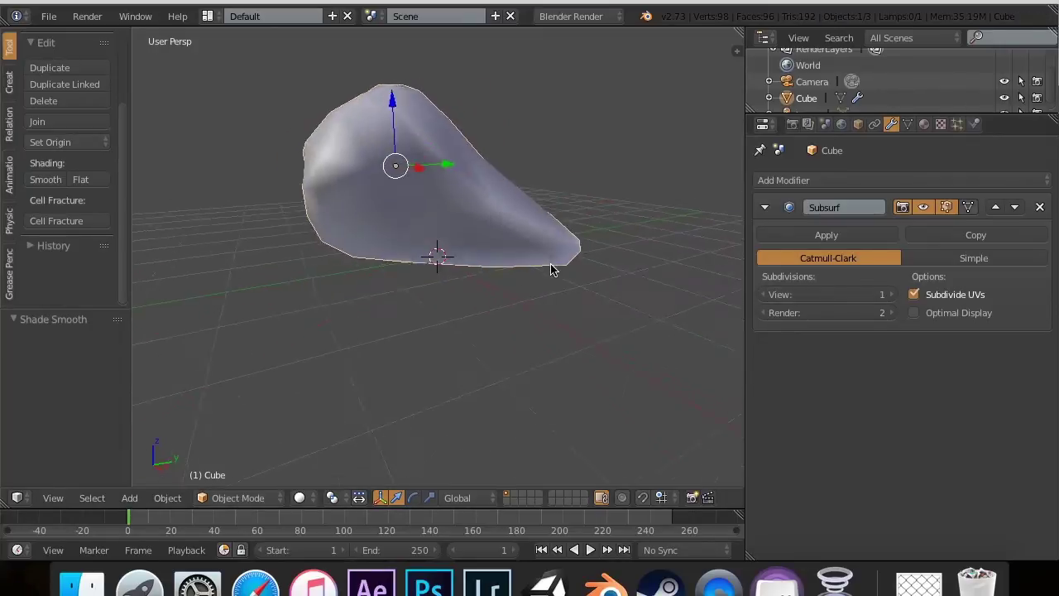
{"action": "scroll", "coordinate": [552, 267], "scroll_direction": "down", "scroll_amount": 8}
{"action": "scroll", "coordinate": [551, 268], "scroll_direction": "right", "scroll_amount": 6}
{"action": "scroll", "coordinate": [552, 269], "scroll_direction": "right", "scroll_amount": 5}
{"action": "scroll", "coordinate": [552, 269], "scroll_direction": "up", "scroll_amount": 3}
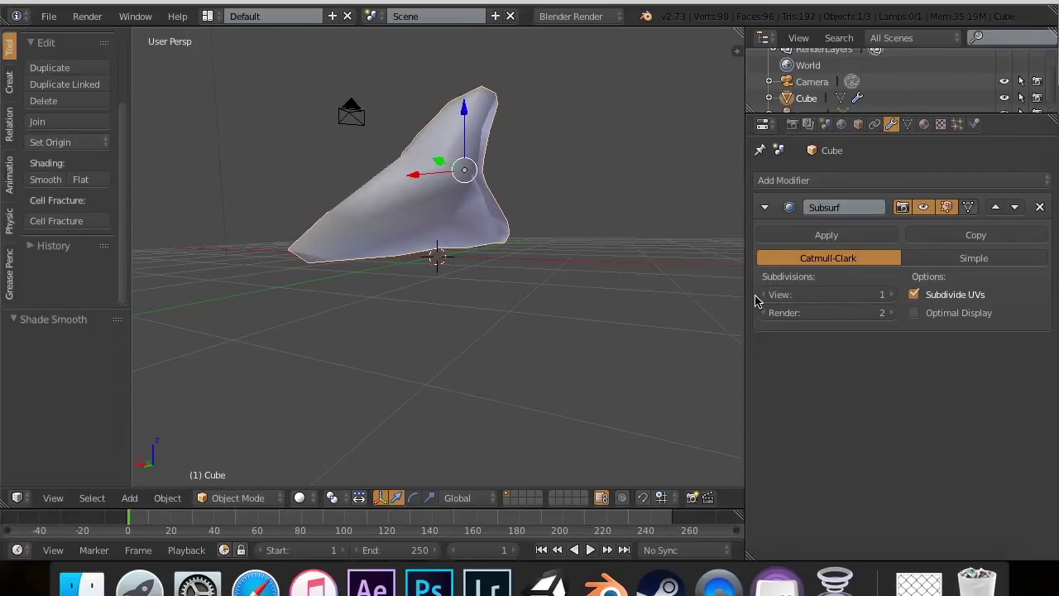
Switch the View subdivisions to 0 and back to 1 to compare the smooth-shaded cage with the subdivided shape
{"action": "left_click", "coordinate": [762, 295]}
{"action": "left_click", "coordinate": [893, 295]}
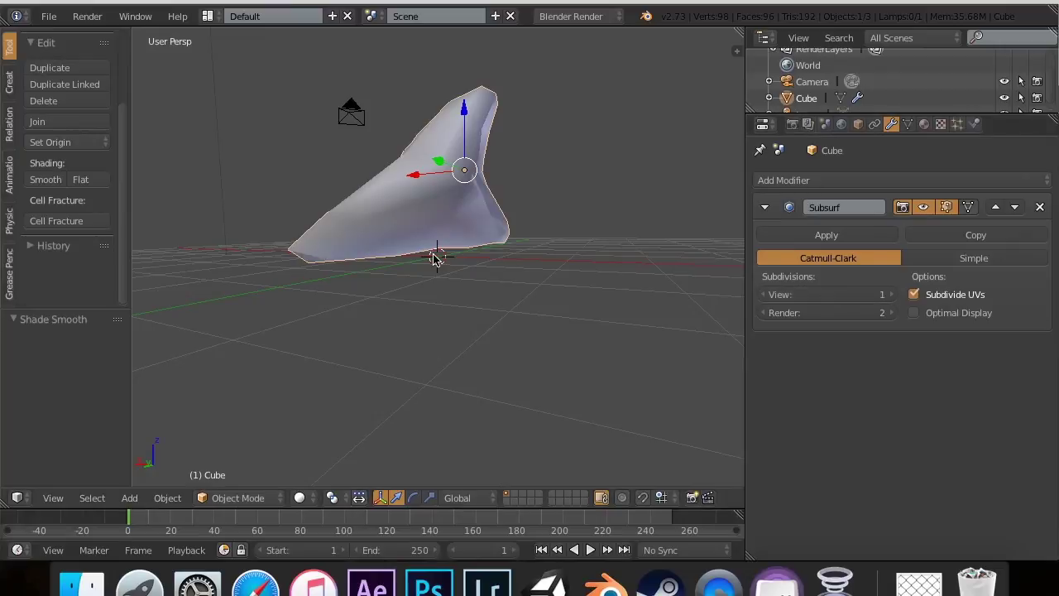
{"action": "scroll", "coordinate": [432, 255], "scroll_direction": "left", "scroll_amount": 8}
{"action": "scroll", "coordinate": [433, 256], "scroll_direction": "up", "scroll_amount": 3}
{"action": "scroll", "coordinate": [433, 255], "scroll_direction": "right", "scroll_amount": 6}
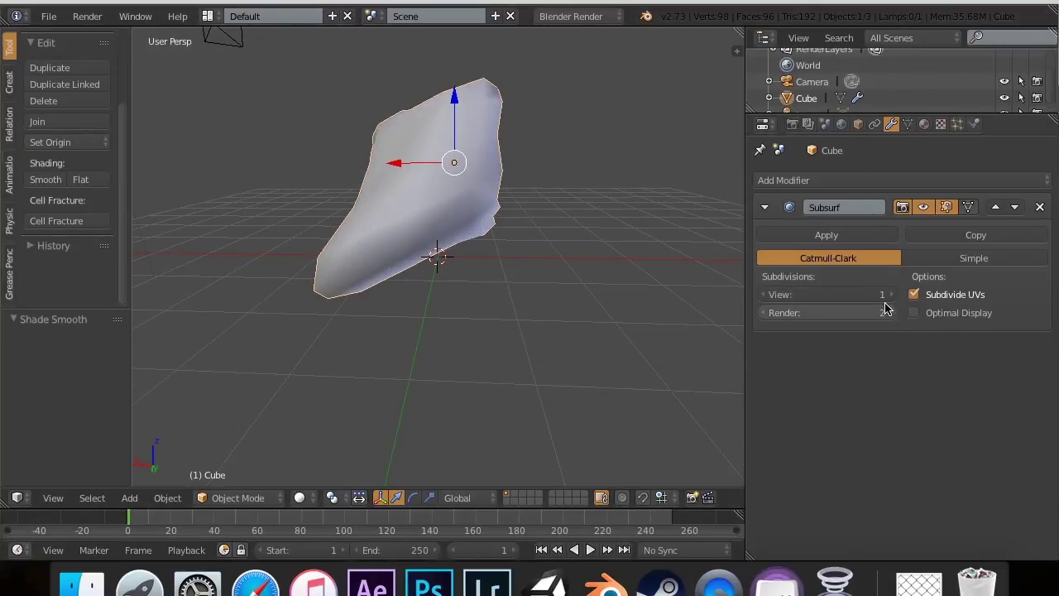
Set the Subsurf View subdivisions to 3 and view the smooth shape from the side
{"action": "scroll", "coordinate": [884, 297], "scroll_direction": "up", "scroll_amount": 1, "text": "ctrl"}
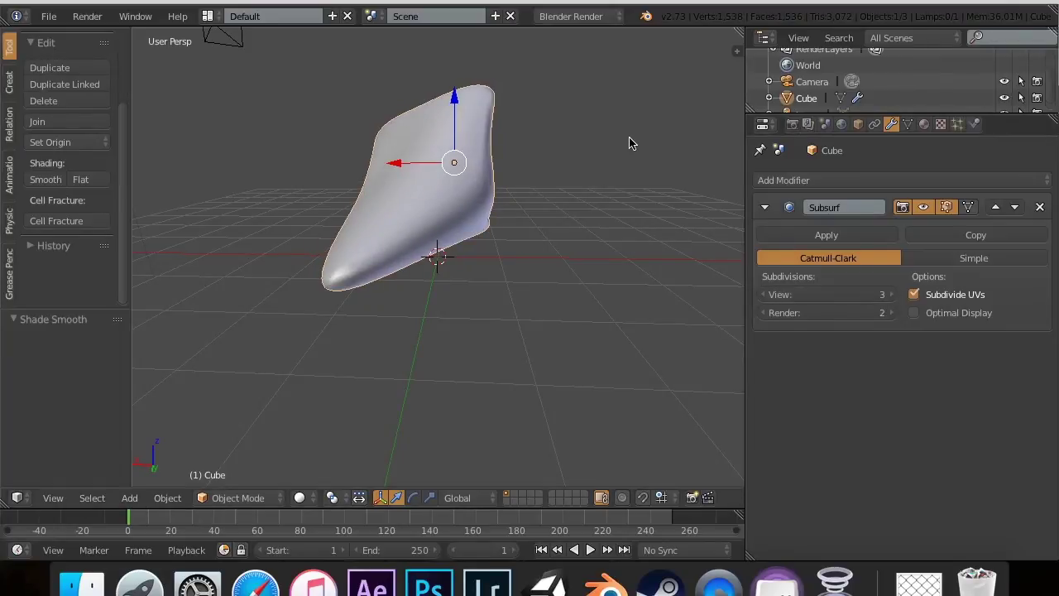
{"action": "scroll", "coordinate": [631, 141], "scroll_direction": "left", "scroll_amount": 8}
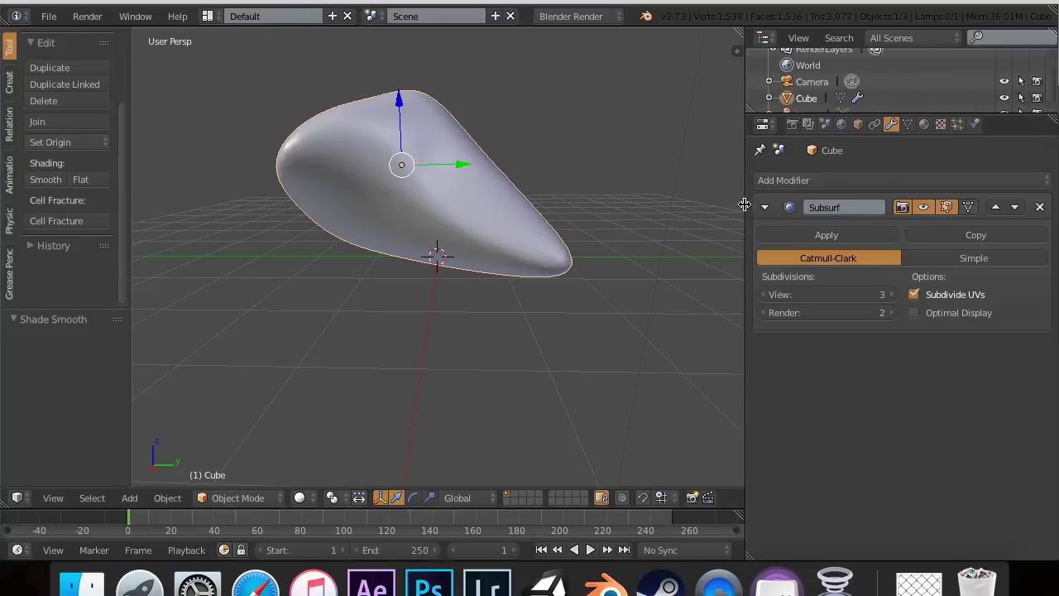
{"action": "key", "text": "g"}
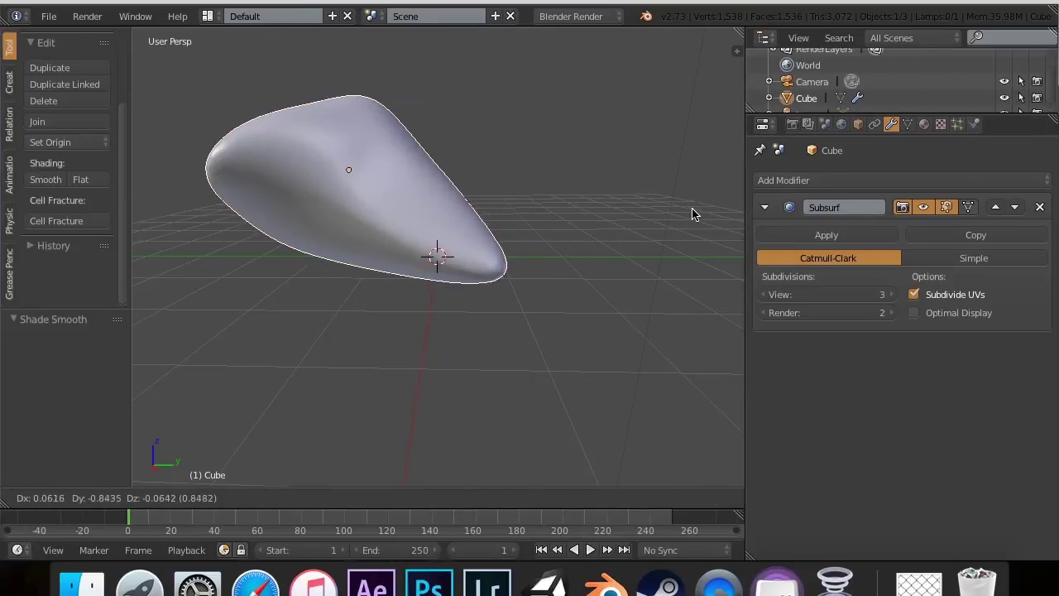
{"action": "key", "text": "Escape"}
Widen the properties editor and look through the list of available modifiers without adding one
{"action": "left_click_drag", "start_coordinate": [745, 221], "coordinate": [616, 222]}
{"action": "left_click", "coordinate": [716, 182]}
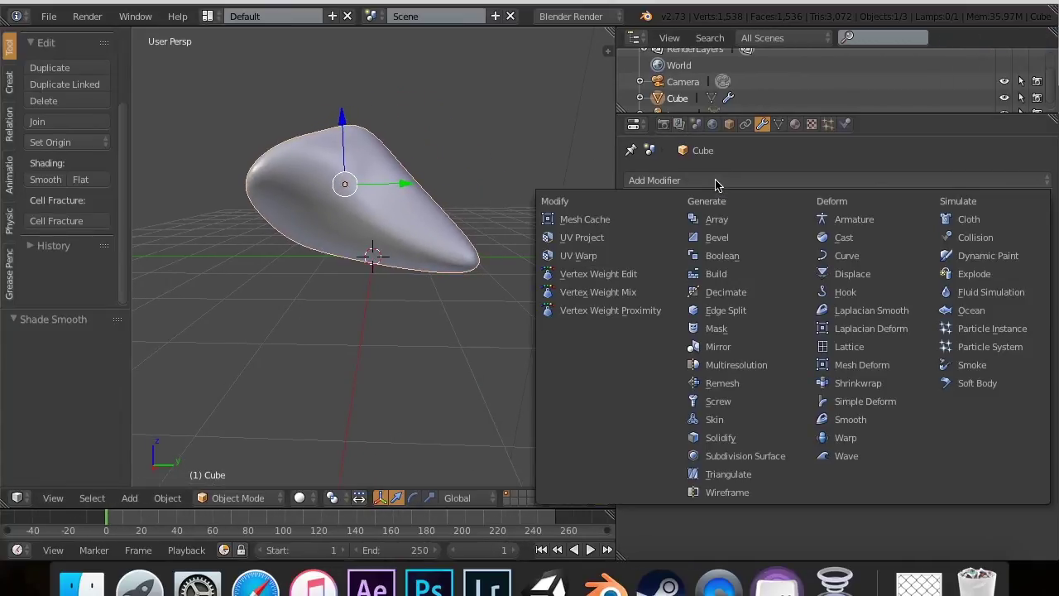
{"action": "key", "text": "ctrl+3"}
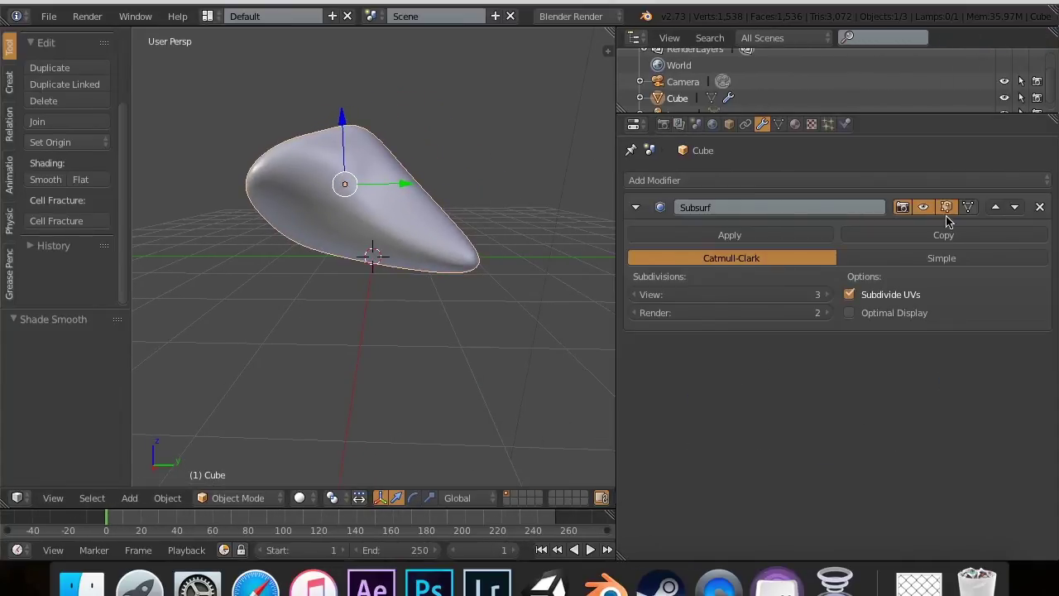
Try the Simple subdivision type on the Subsurf modifier, keeping View at 3, and restore Catmull-Clark
{"action": "left_click", "coordinate": [949, 259]}
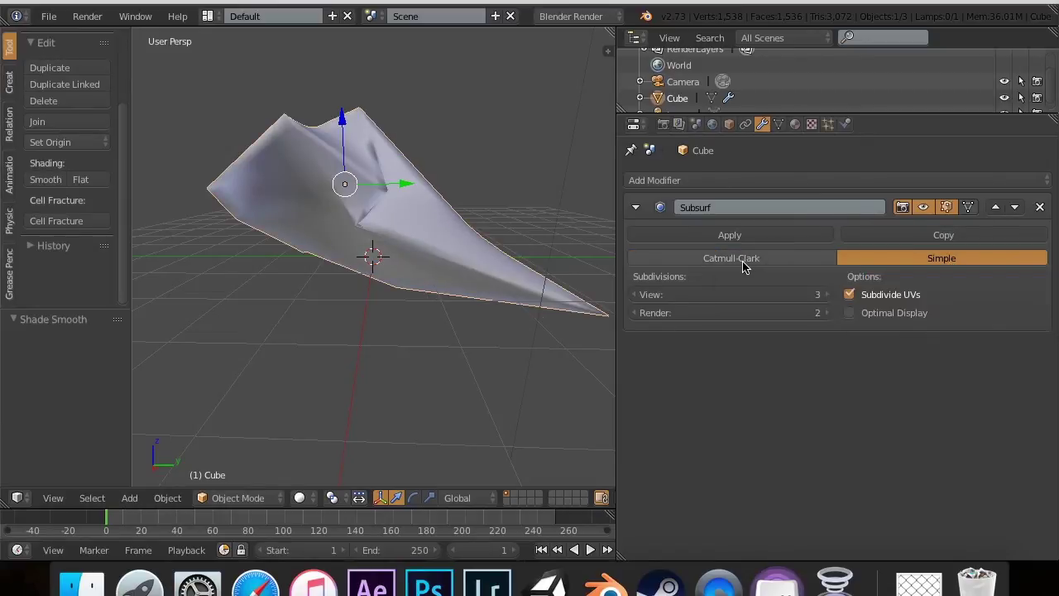
{"action": "left_click", "coordinate": [634, 295]}
{"action": "left_click", "coordinate": [821, 294]}
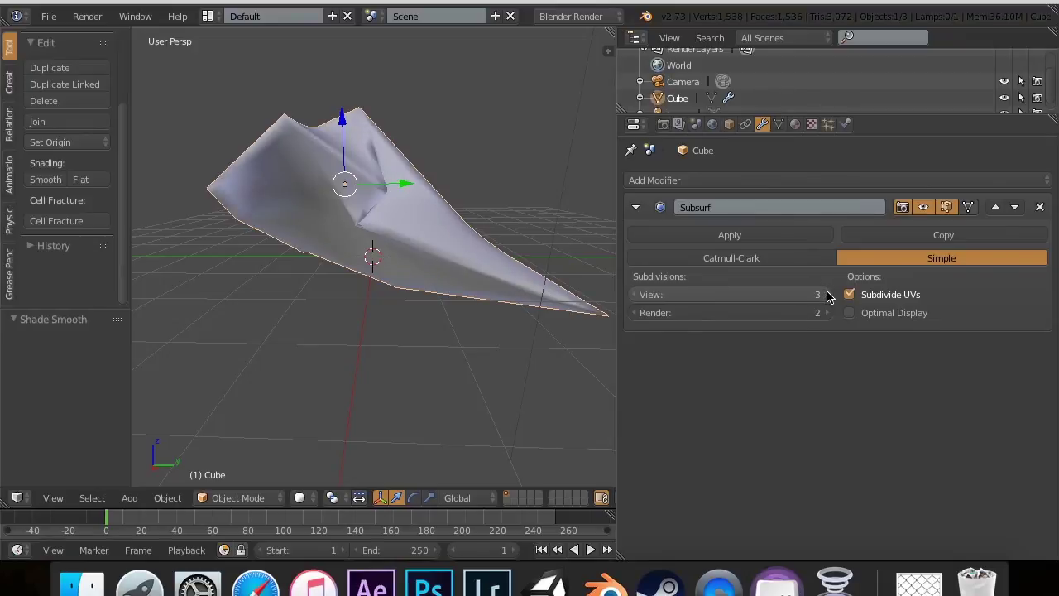
{"action": "left_click", "coordinate": [787, 259]}
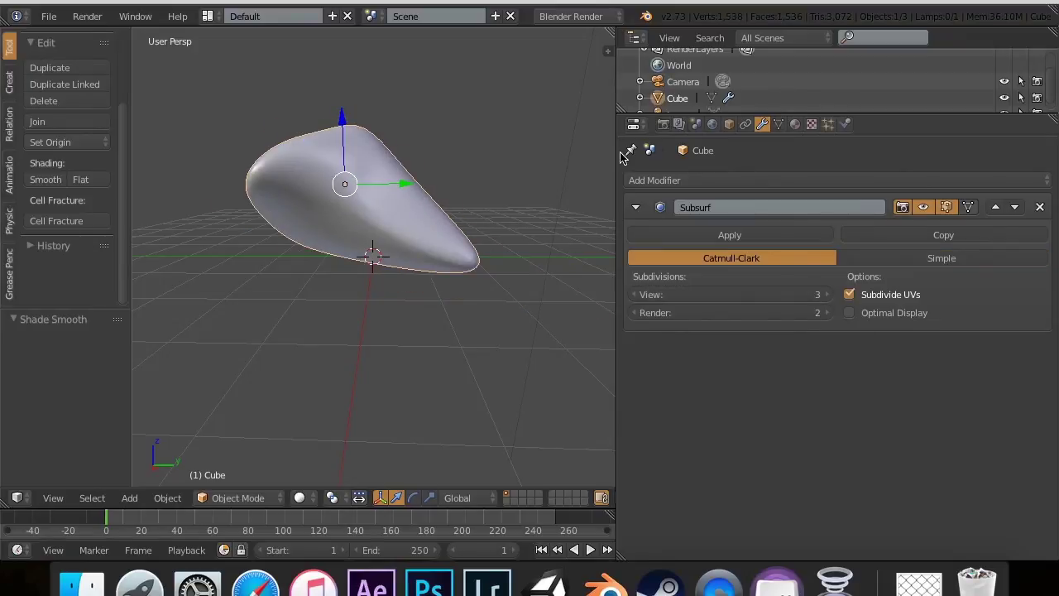
Examine the smooth Catmull-Clark shape from all around, including its dented sides
{"action": "middle_click_drag", "start_coordinate": [464, 191], "coordinate": [369, 186]}
{"action": "scroll", "coordinate": [370, 186], "scroll_direction": "right", "scroll_amount": 10}
{"action": "scroll", "coordinate": [369, 186], "scroll_direction": "up", "scroll_amount": 5}
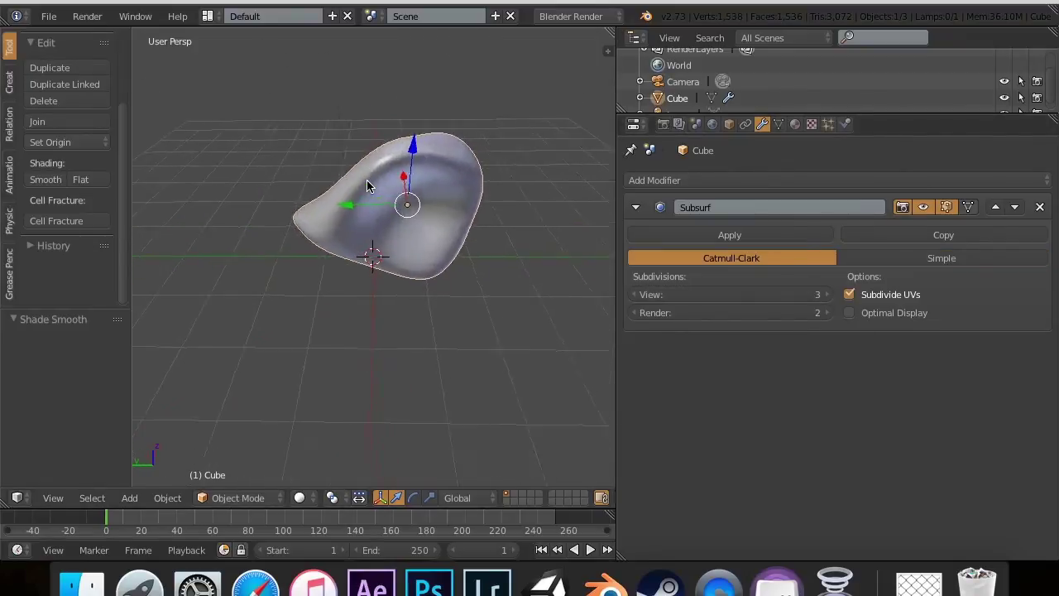
{"action": "scroll", "coordinate": [370, 187], "scroll_direction": "right", "scroll_amount": 10}
{"action": "scroll", "coordinate": [370, 187], "scroll_direction": "left", "scroll_amount": 10}
{"action": "scroll", "coordinate": [369, 186], "scroll_direction": "right", "scroll_amount": 15}
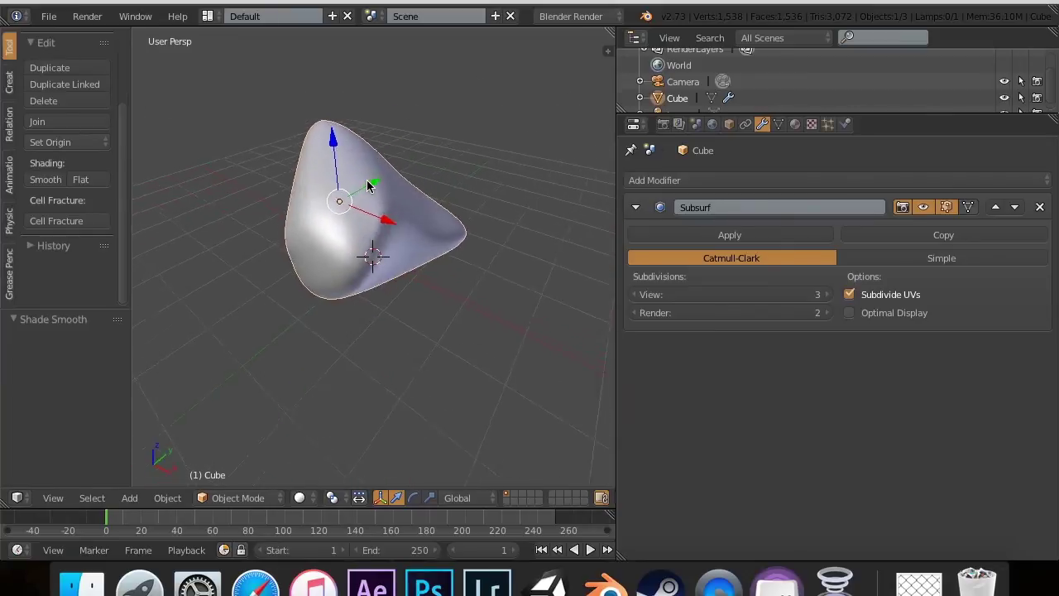